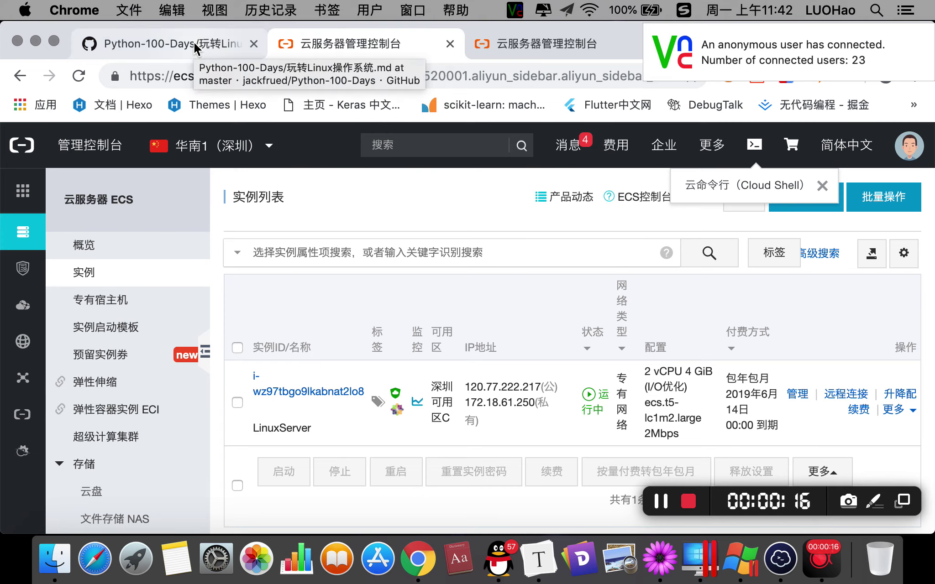
Switch to the other ECS console tab showing the instance overview.
{"action": "left_click", "coordinate": [520, 51]}
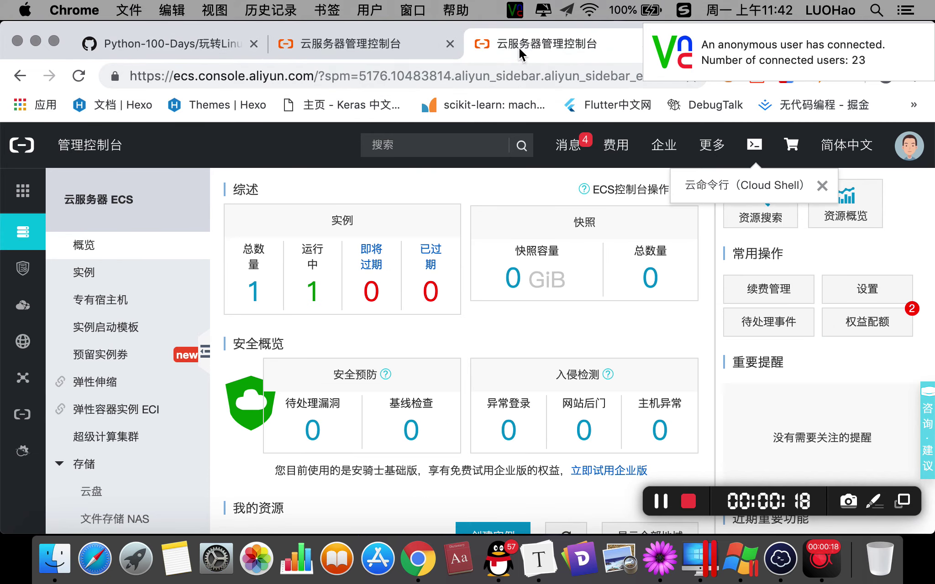
Check the local IP on the Baidu tab, then load aliyun.com in a new tab.
{"action": "left_click", "coordinate": [768, 41]}
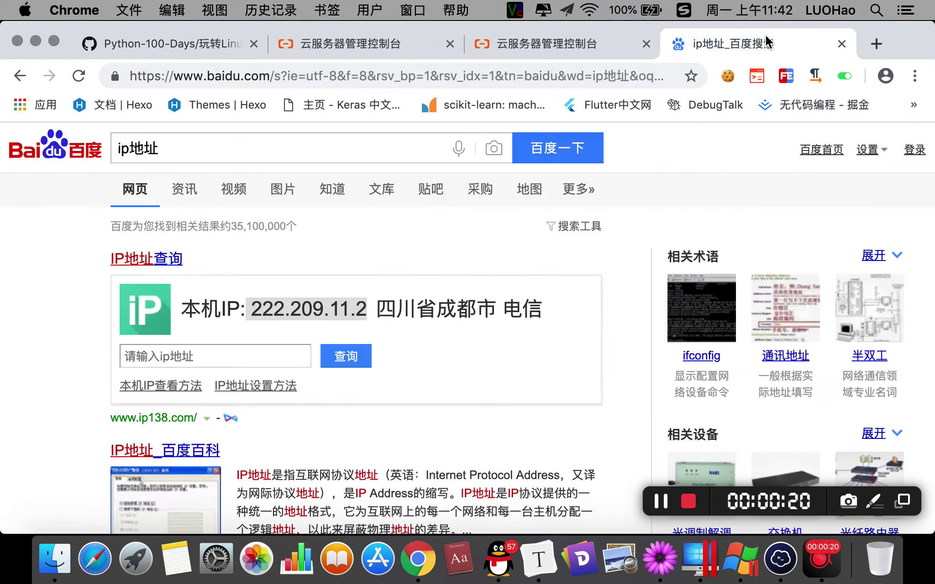
{"action": "left_click", "coordinate": [872, 42]}
{"action": "type", "text": "la"}
{"action": "key", "text": "BackSpace"}
{"action": "key", "text": "BackSpace"}
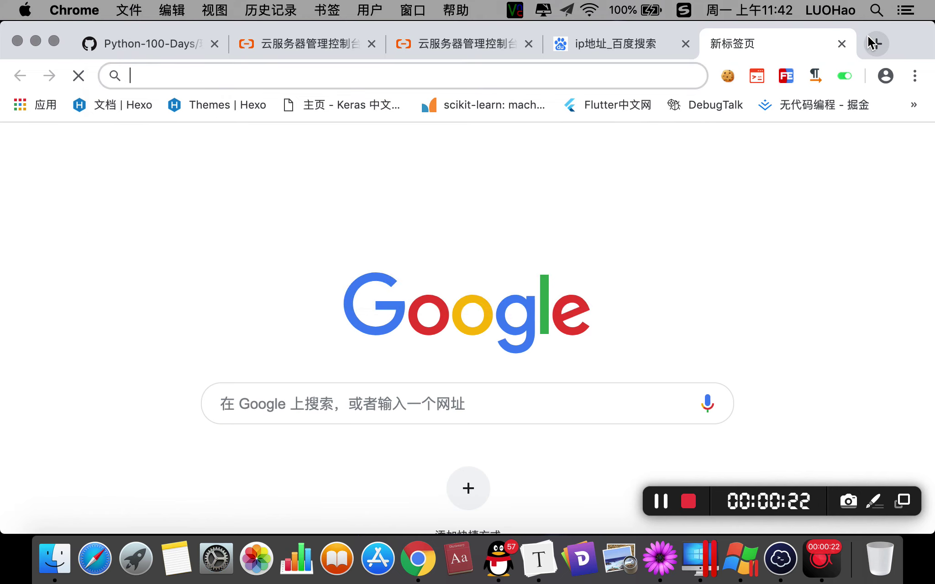
{"action": "type", "text": "aliyun"}
{"action": "key", "text": "Return"}
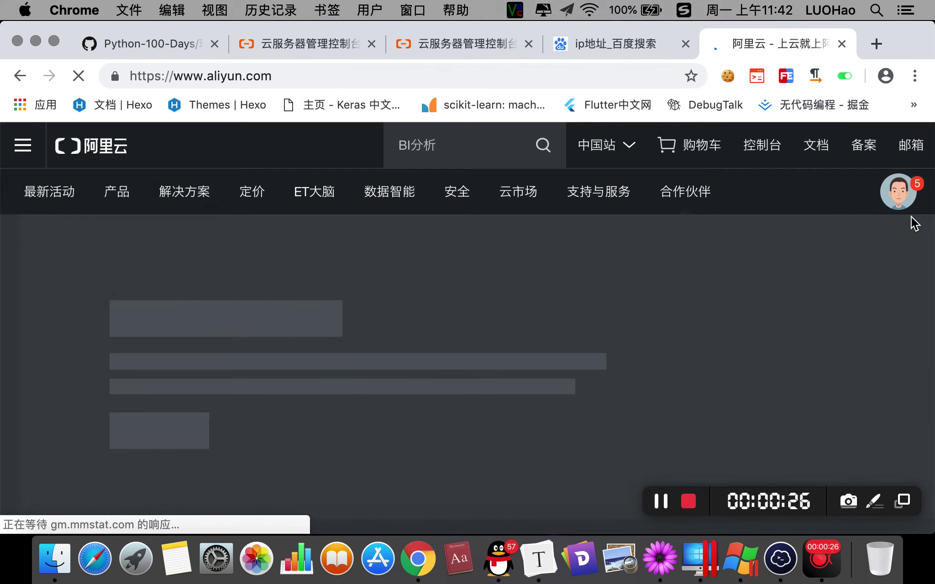
{"action": "mouse_move", "coordinate": [898, 192]}
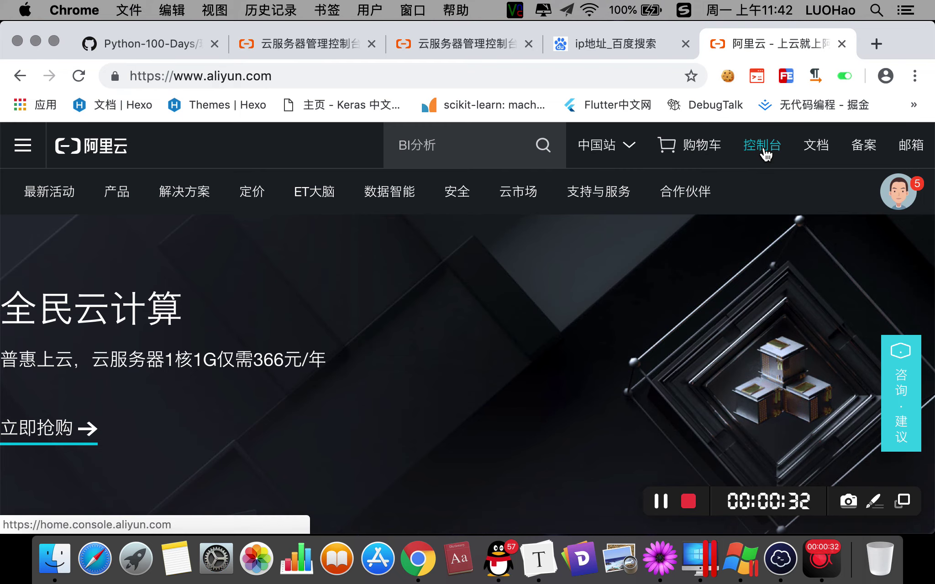
Go from the Aliyun home page through 控制台 to the 云服务器 ECS overview.
{"action": "left_click", "coordinate": [762, 146]}
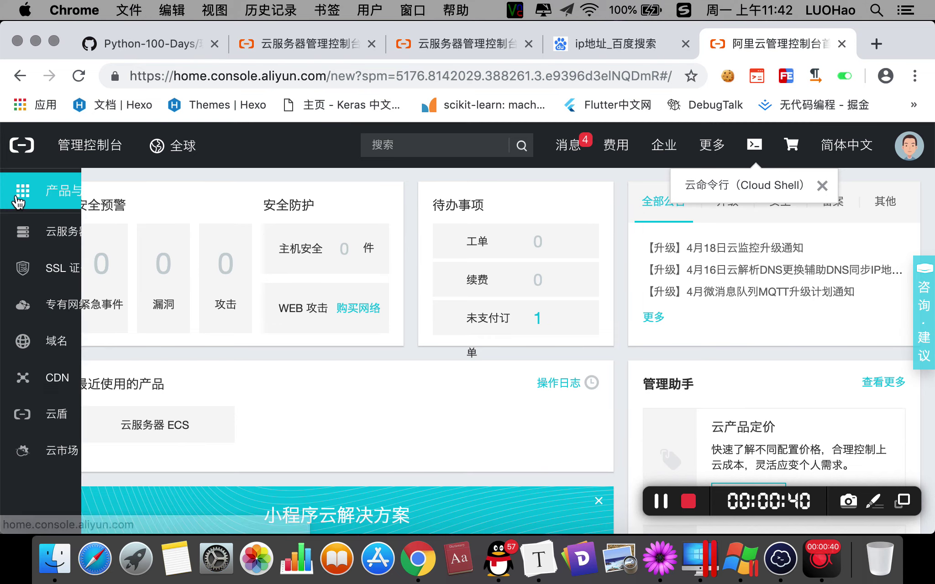
{"action": "mouse_move", "coordinate": [19, 201]}
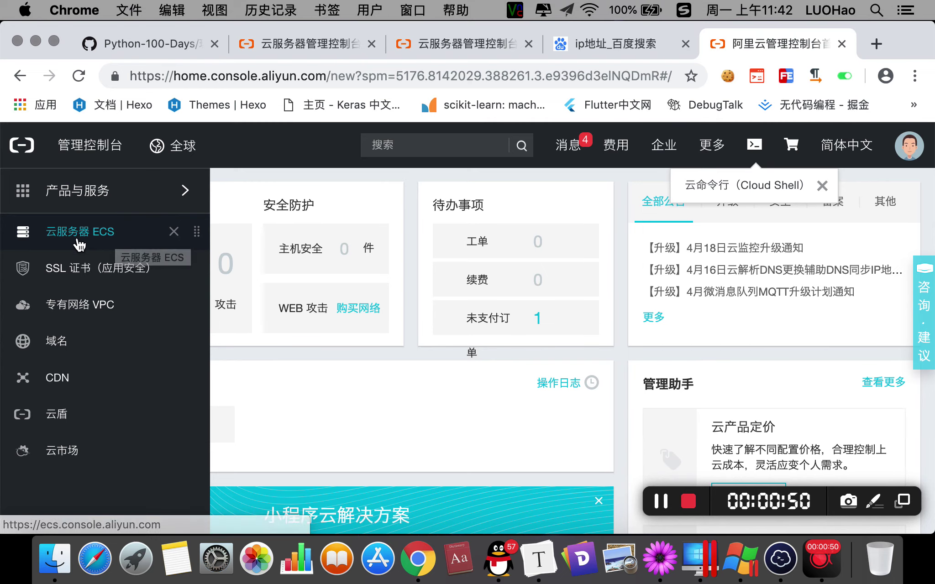
{"action": "left_click", "coordinate": [90, 235]}
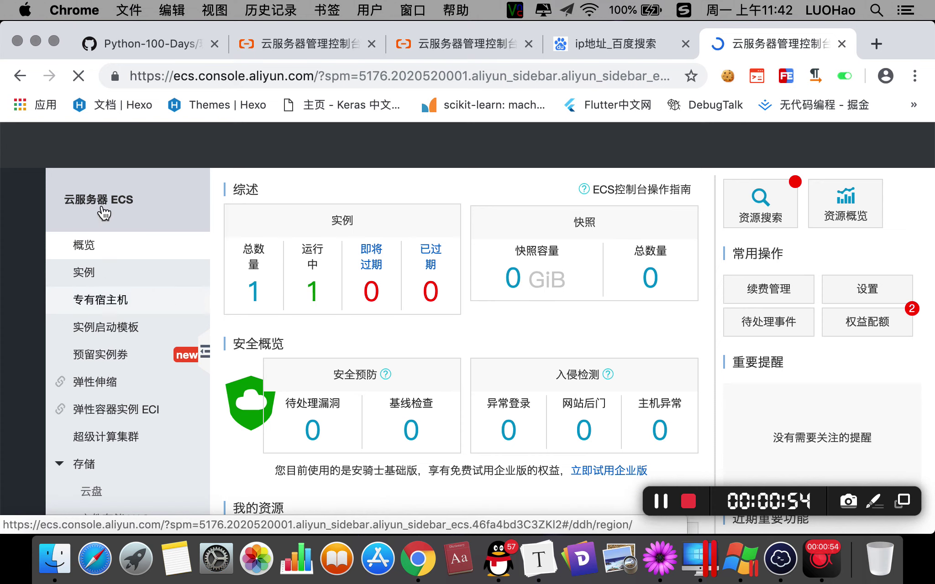
{"action": "scroll", "coordinate": [101, 356], "scroll_direction": "down", "scroll_amount": 5}
{"action": "scroll", "coordinate": [101, 356], "scroll_direction": "up", "scroll_amount": 5}
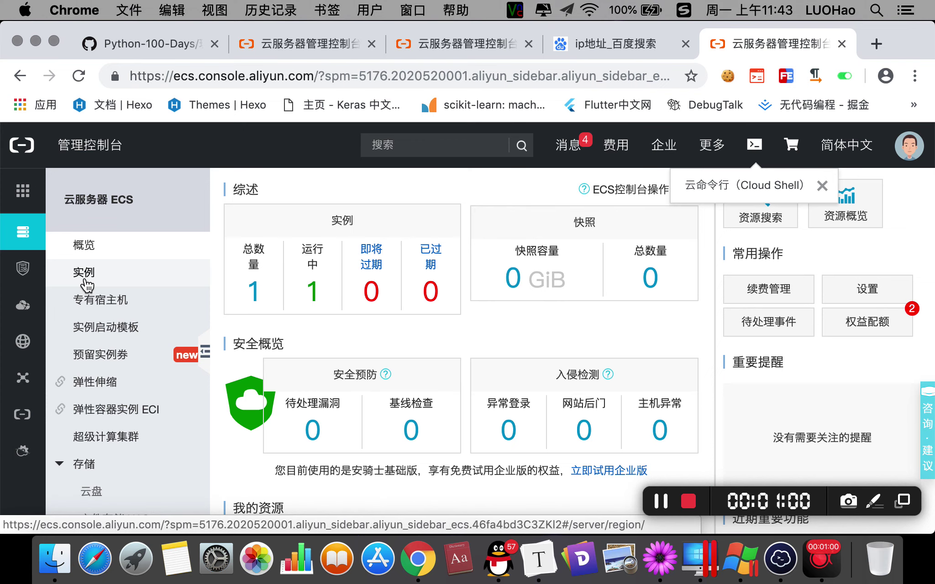
Open the 实例 list, tick the LinuxServer instance, and dismiss the Cloud Shell tip.
{"action": "left_click", "coordinate": [97, 282]}
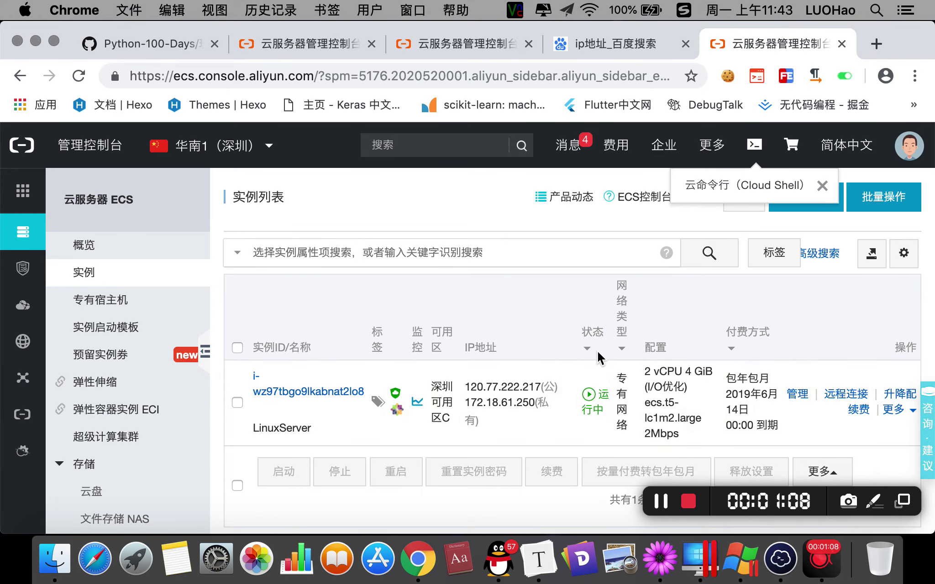
{"action": "left_click", "coordinate": [237, 402]}
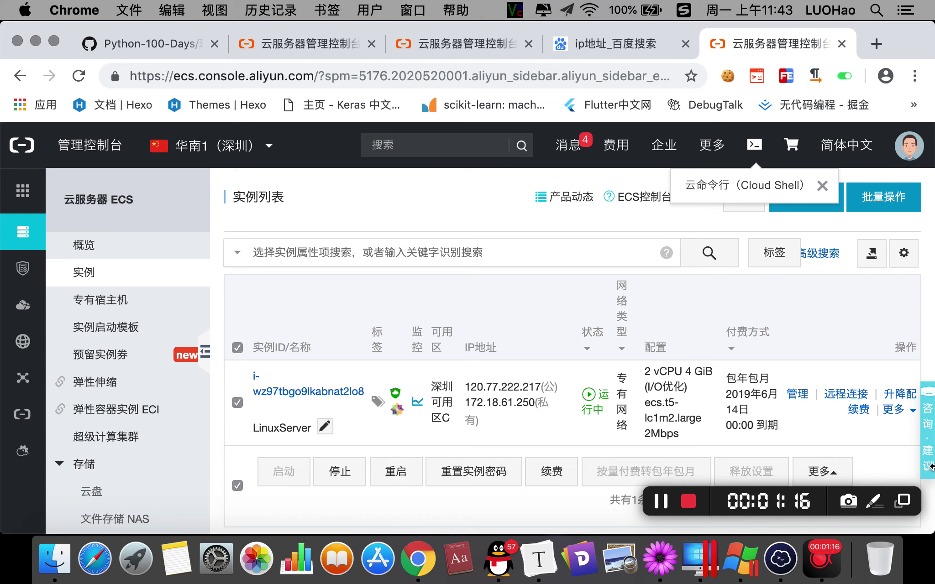
{"action": "left_click", "coordinate": [894, 410]}
{"action": "scroll", "coordinate": [837, 452], "scroll_direction": "down", "scroll_amount": 3}
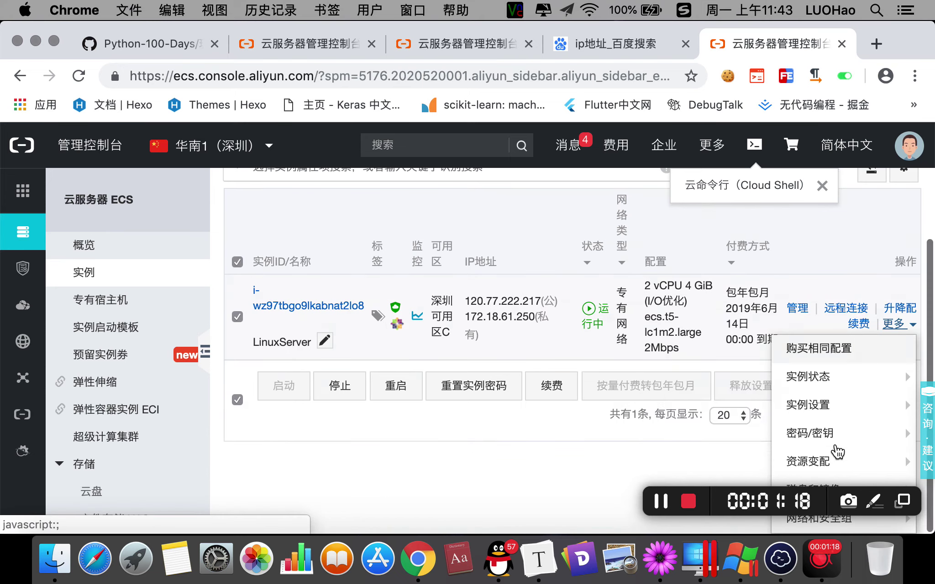
{"action": "mouse_move", "coordinate": [844, 434]}
{"action": "scroll", "coordinate": [502, 420], "scroll_direction": "up", "scroll_amount": 3}
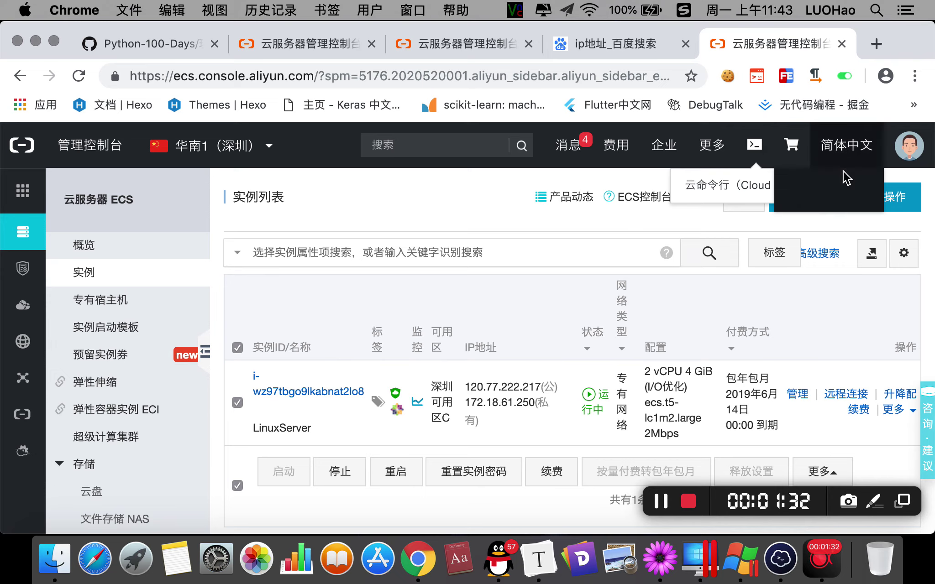
{"action": "left_click", "coordinate": [821, 185]}
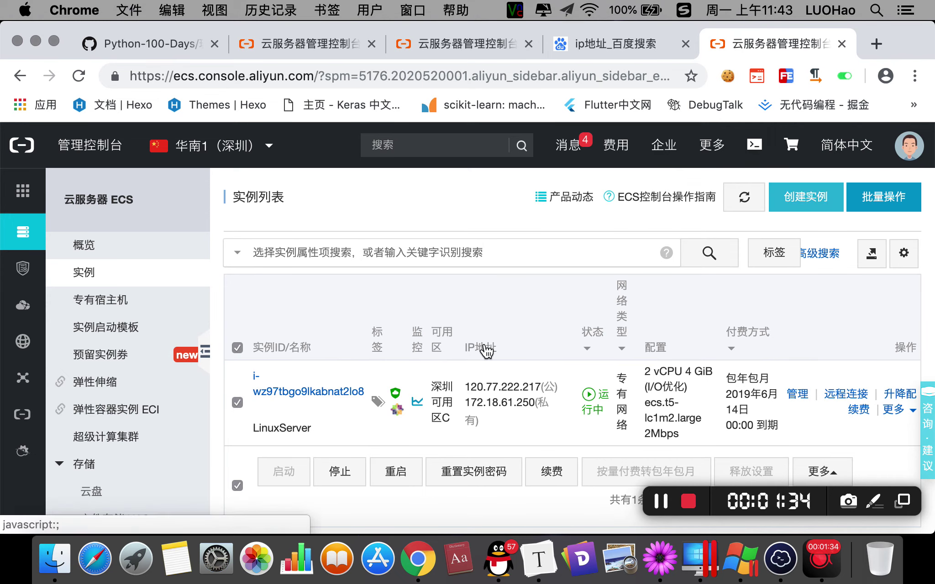
{"action": "scroll", "coordinate": [404, 381], "scroll_direction": "down", "scroll_amount": 1}
{"action": "scroll", "coordinate": [404, 381], "scroll_direction": "up", "scroll_amount": 1}
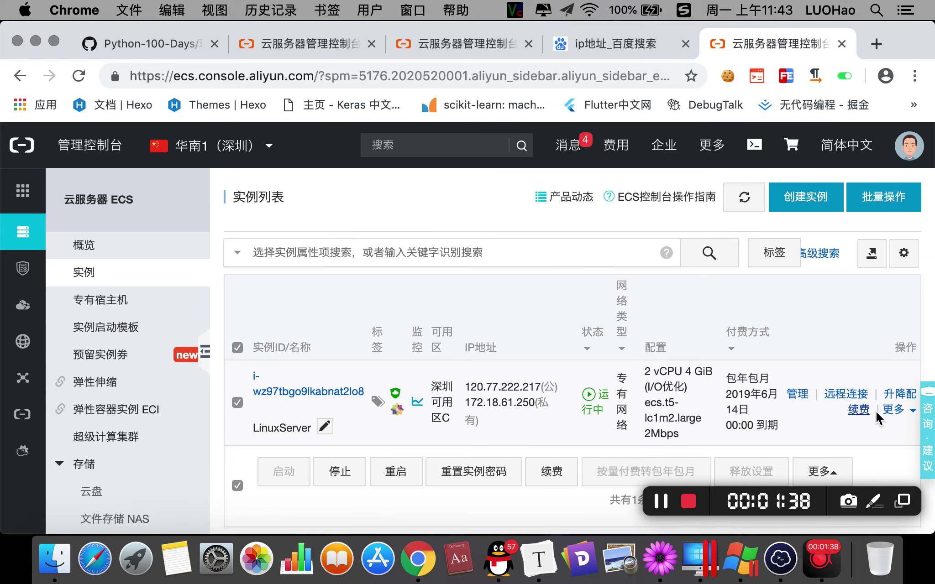
Browse the LinuxServer 更多 menu's 实例设置 and 磁盘和镜像 options, then bring up the TextMate notes.
{"action": "left_click", "coordinate": [911, 412]}
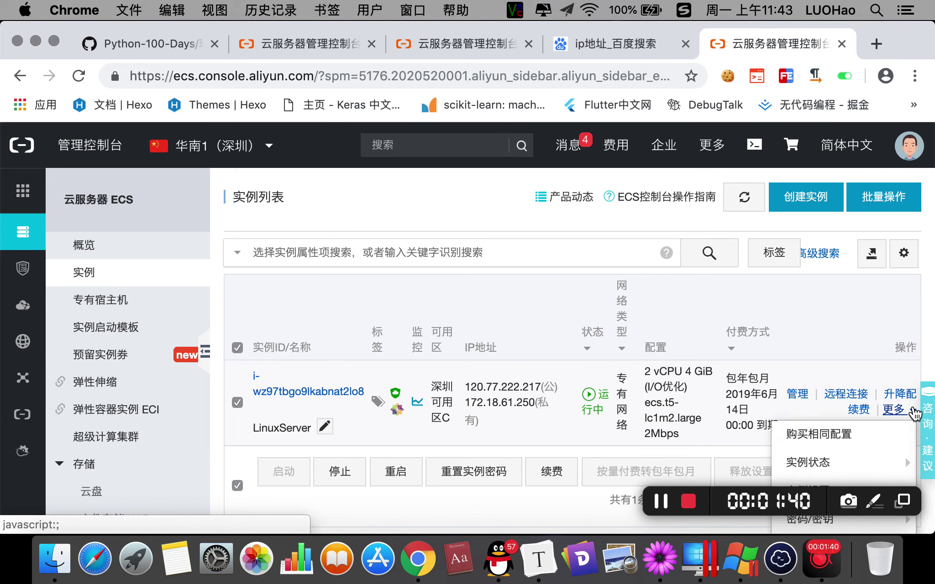
{"action": "scroll", "coordinate": [914, 413], "scroll_direction": "down", "scroll_amount": 3}
{"action": "mouse_move", "coordinate": [908, 411]}
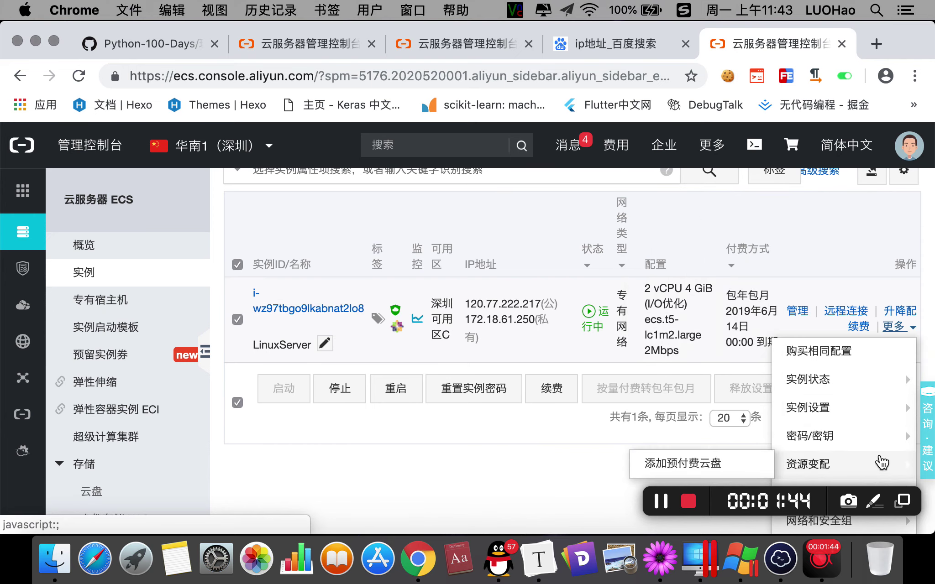
{"action": "left_click_drag", "start_coordinate": [652, 491], "coordinate": [426, 483]}
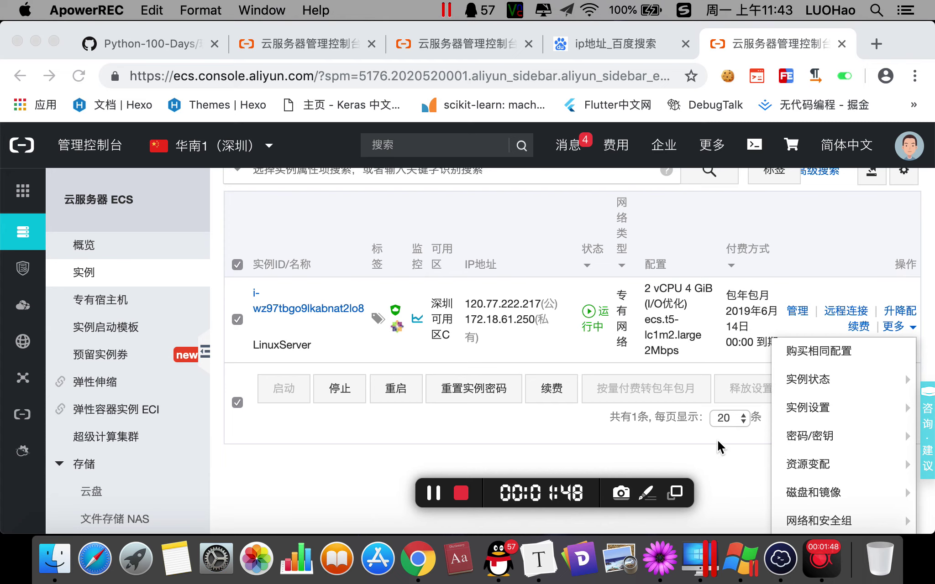
{"action": "left_click", "coordinate": [920, 349]}
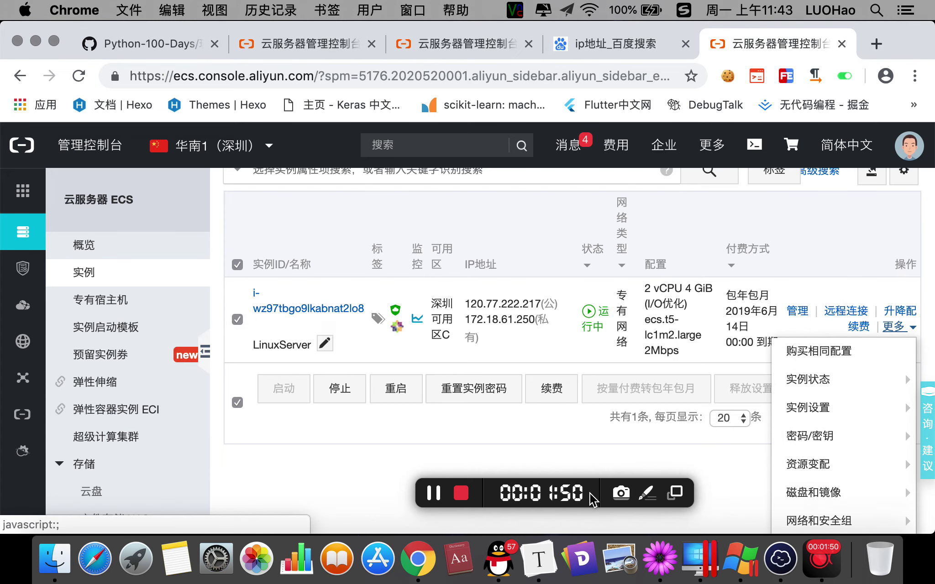
{"action": "left_click_drag", "start_coordinate": [539, 497], "coordinate": [387, 496]}
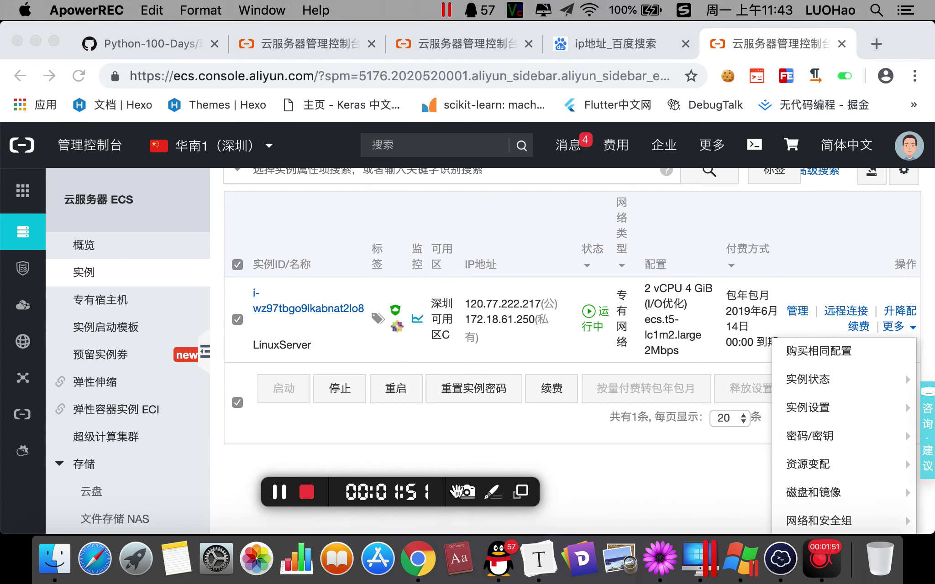
{"action": "left_click", "coordinate": [807, 494]}
{"action": "mouse_move", "coordinate": [807, 495]}
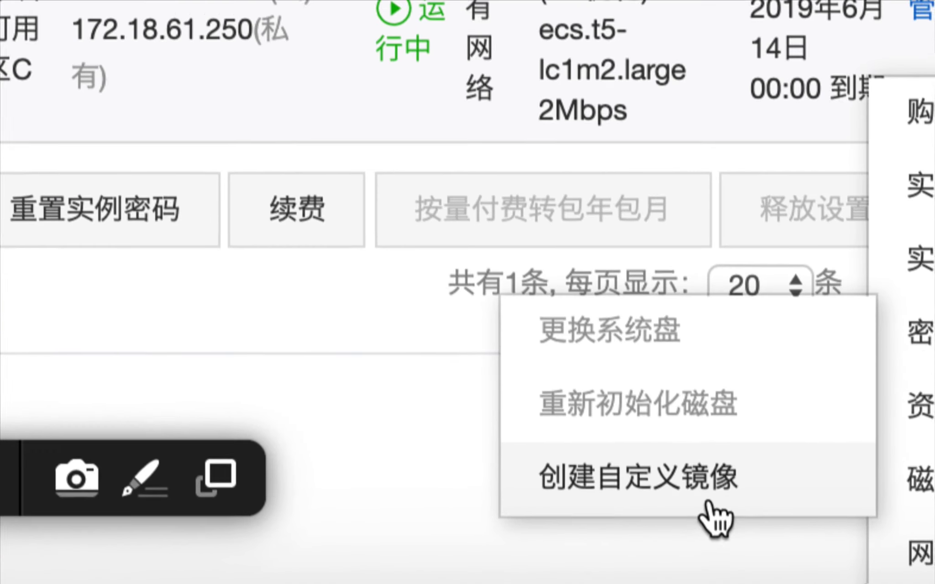
{"action": "mouse_move", "coordinate": [588, 411]}
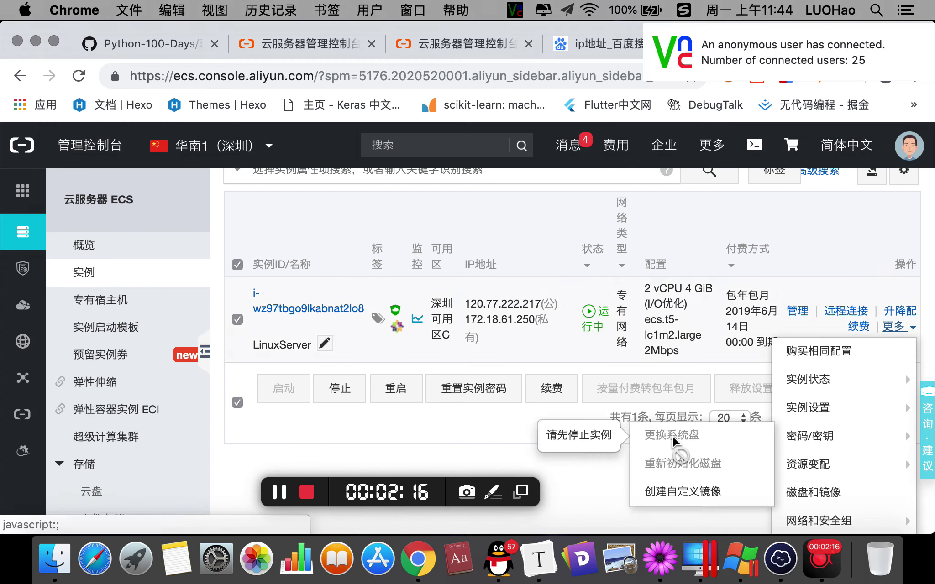
{"action": "left_click", "coordinate": [667, 555]}
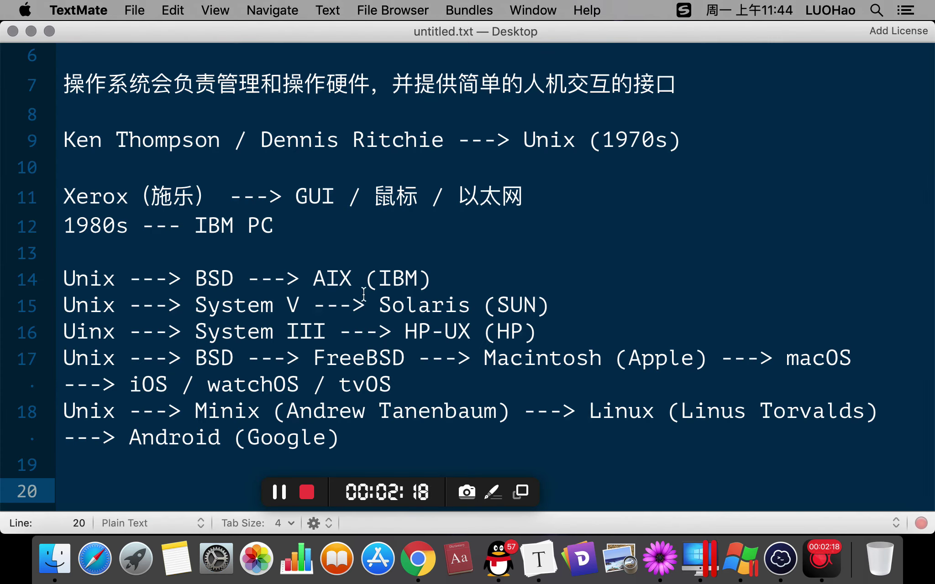
Type the heading 'Linux发型版本' on empty line 20 using pinyin input.
{"action": "left_click", "coordinate": [327, 487]}
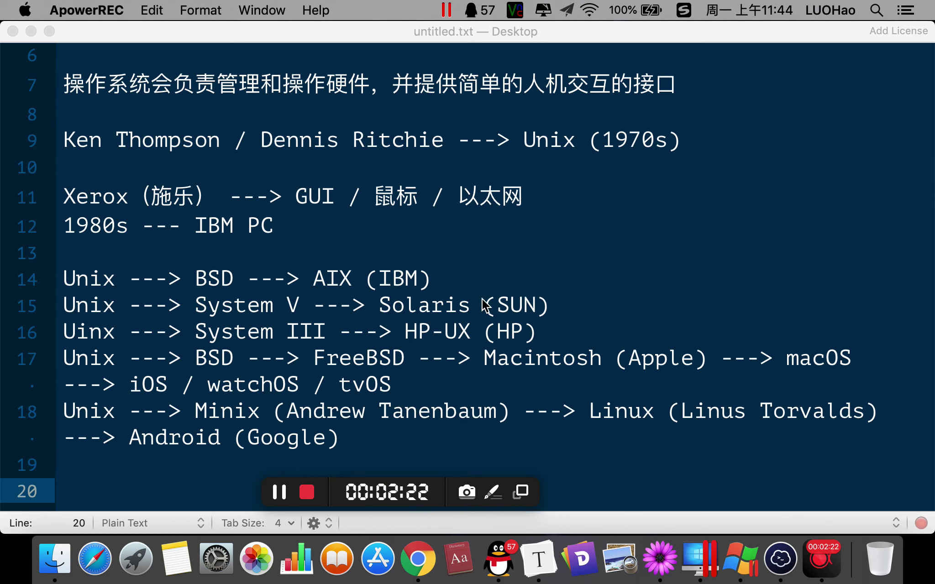
{"action": "left_click_drag", "start_coordinate": [346, 489], "coordinate": [727, 197]}
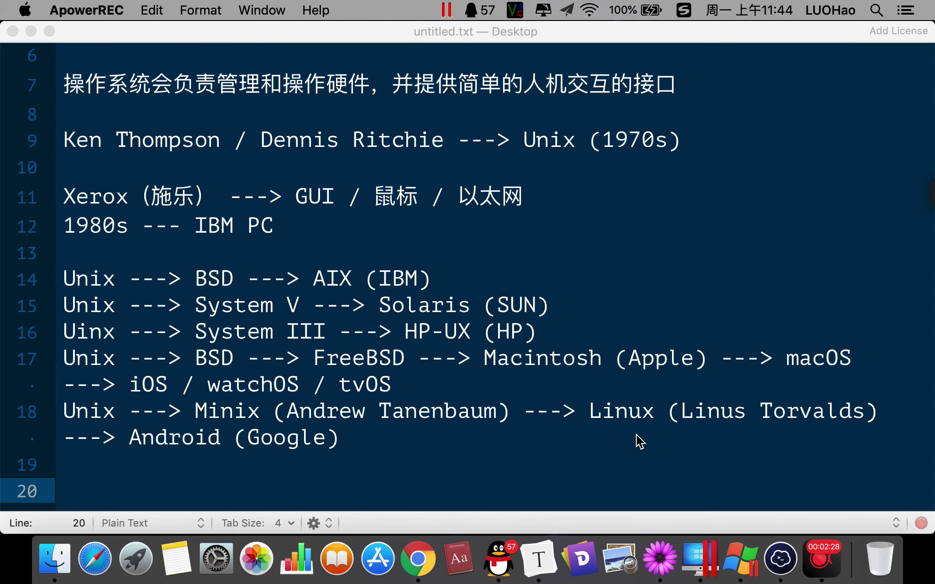
{"action": "left_click", "coordinate": [209, 470]}
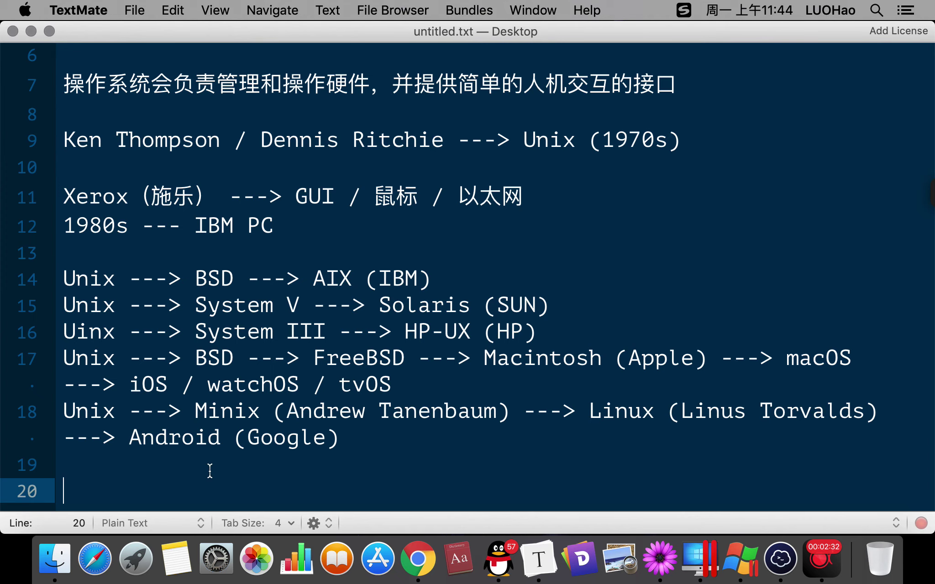
{"action": "type", "text": "Linu"}
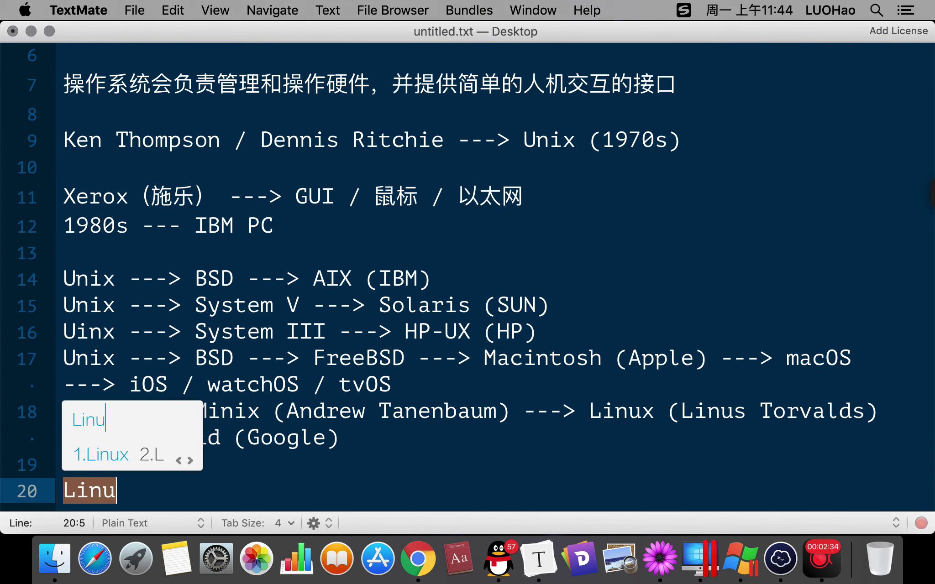
{"action": "type", "text": "1fanxing"}
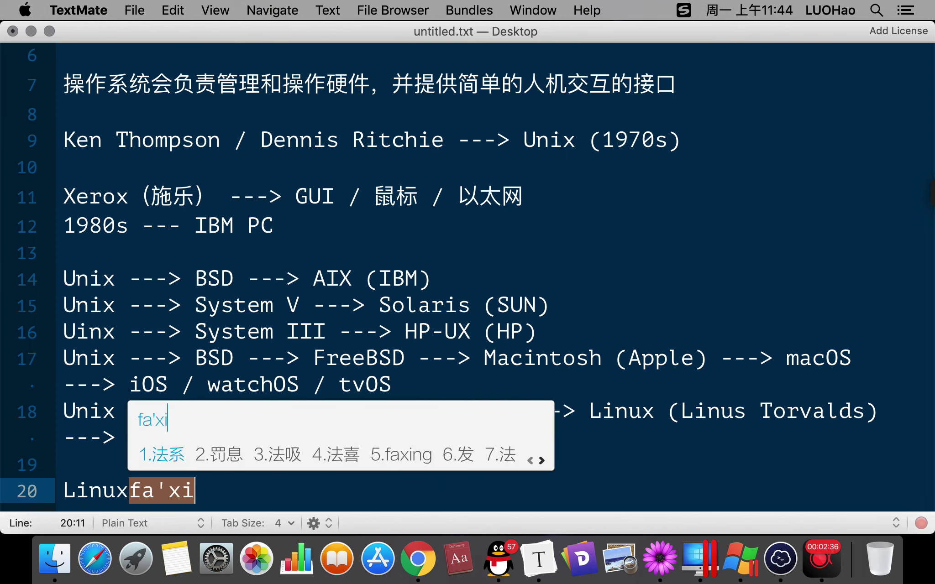
{"action": "key", "text": "space"}
{"action": "type", "text": "banb"}
{"action": "key", "text": "space"}
{"action": "key", "text": "Return"}
{"action": "key", "text": "Return"}
{"action": "key", "text": "Return"}
{"action": "key", "text": "Return"}
{"action": "key", "text": "Return"}
{"action": "key", "text": "Return"}
{"action": "key", "text": "Return"}
{"action": "key", "text": "Return"}
{"action": "key", "text": "Return"}
{"action": "key", "text": "Return"}
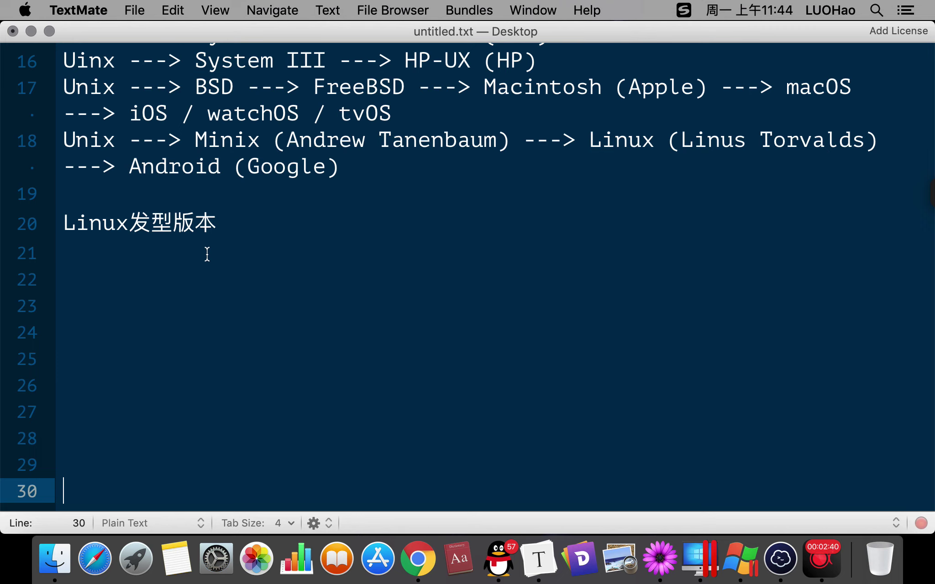
List '- Redhat', '- Ubuntu' and '- CentOS' on separate lines under the heading.
{"action": "left_click", "coordinate": [207, 254]}
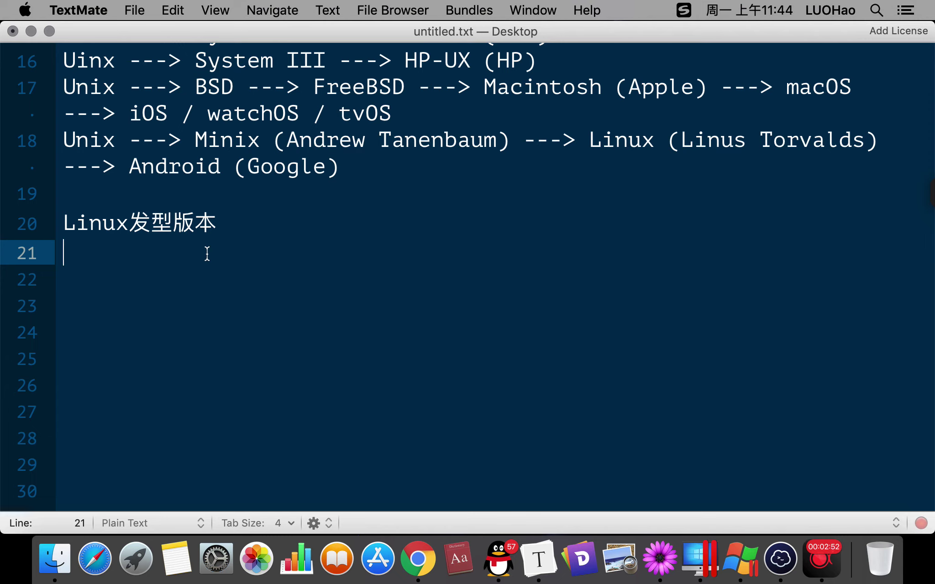
{"action": "type", "text": "- Red"}
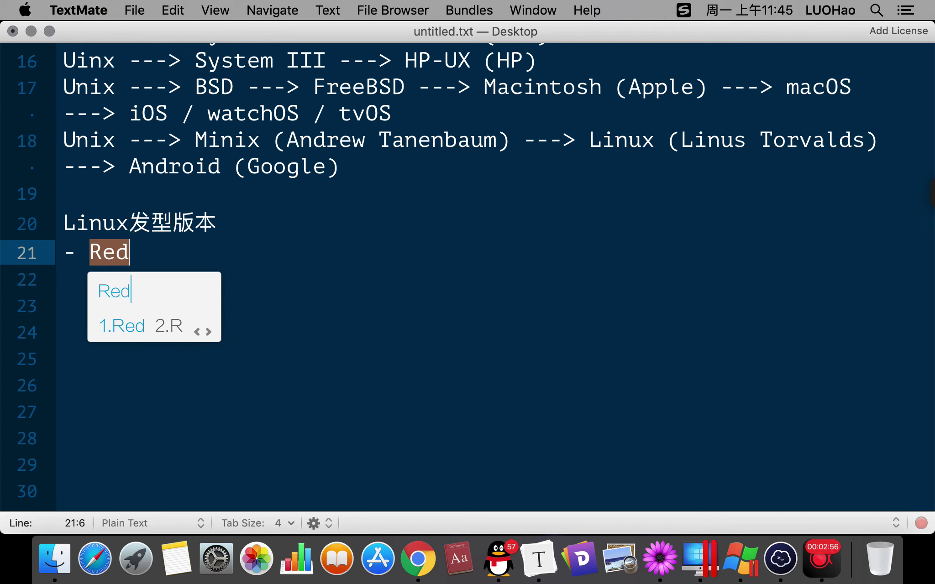
{"action": "type", "text": "hat"}
{"action": "key", "text": "Return"}
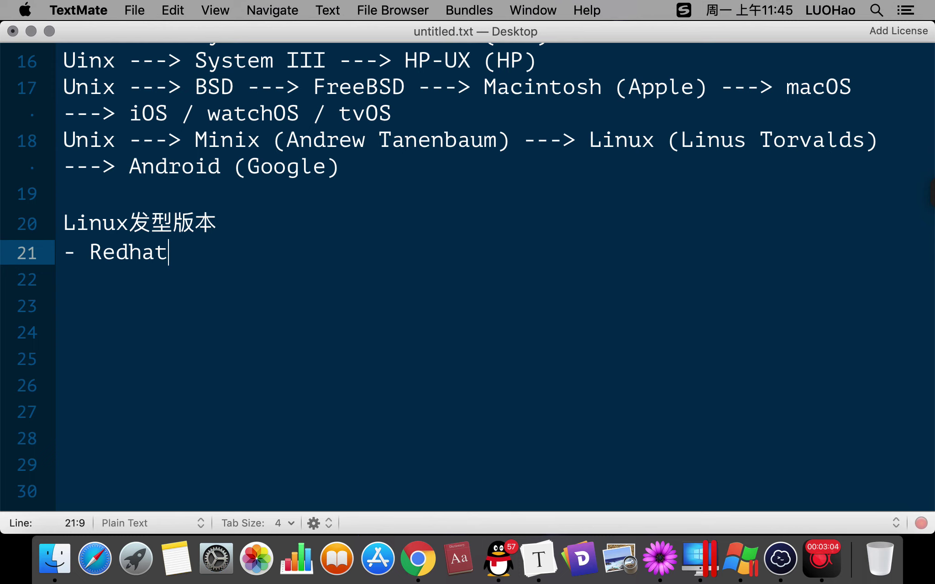
{"action": "key", "text": "Return"}
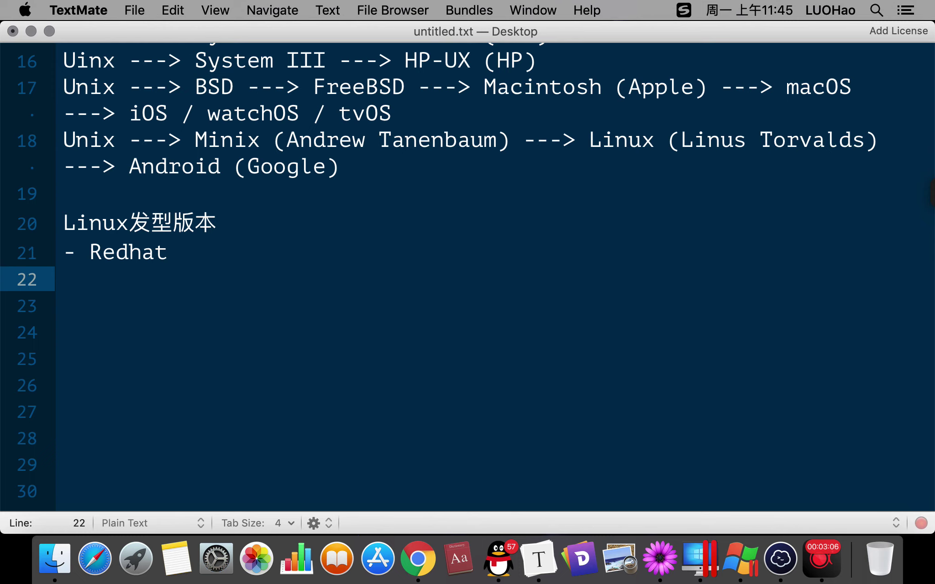
{"action": "type", "text": "- Ubuntu"}
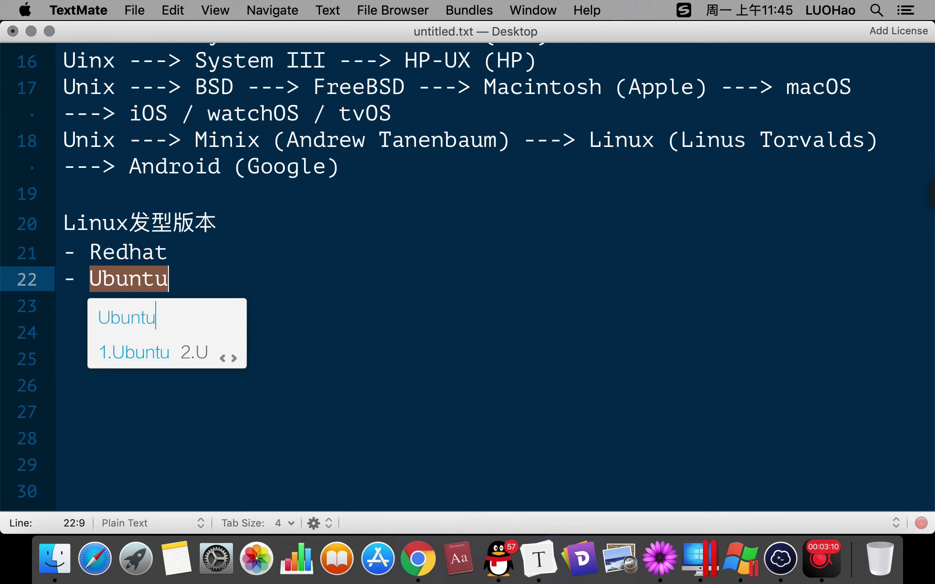
{"action": "key", "text": "Return"}
{"action": "key", "text": "Return"}
{"action": "type", "text": "- "}
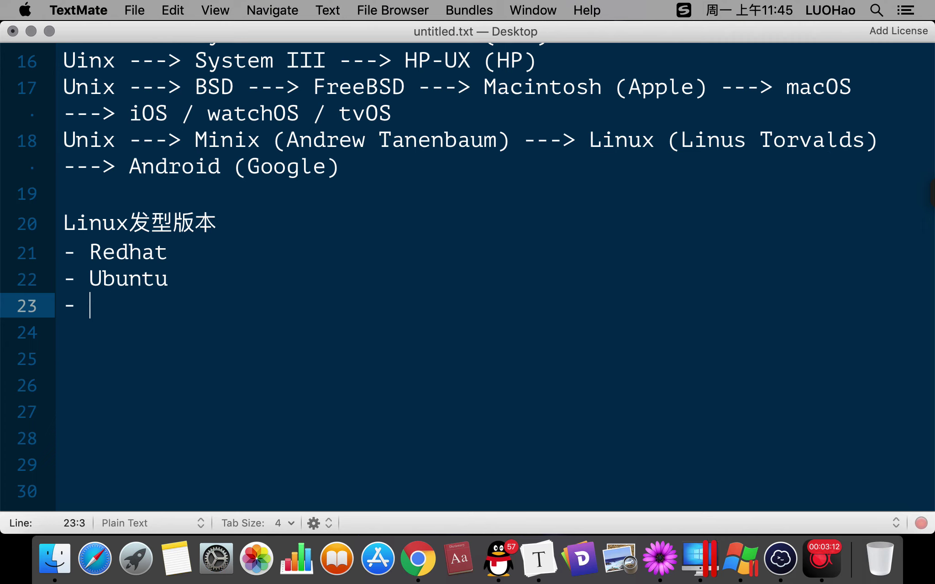
{"action": "type", "text": "Cent"}
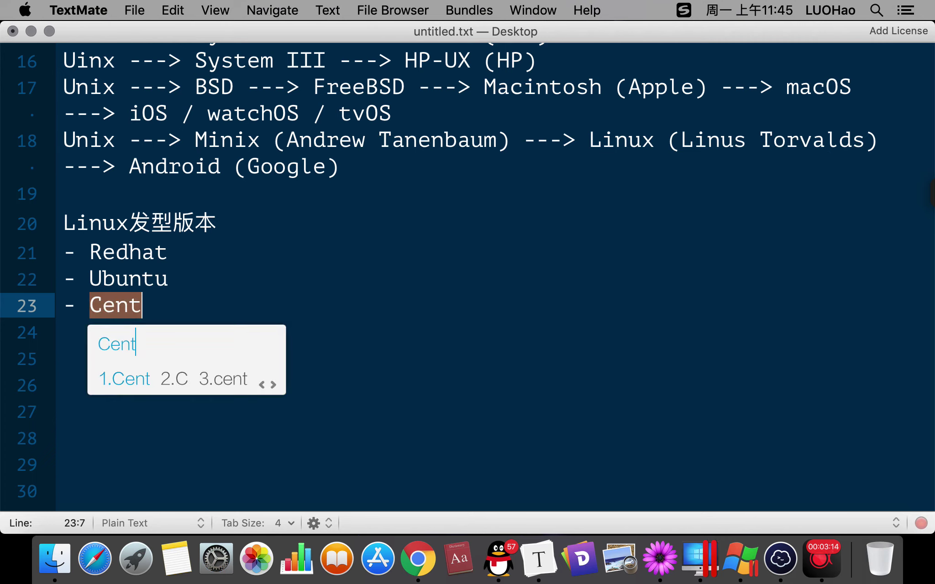
{"action": "type", "text": "OS"}
{"action": "key", "text": "Return"}
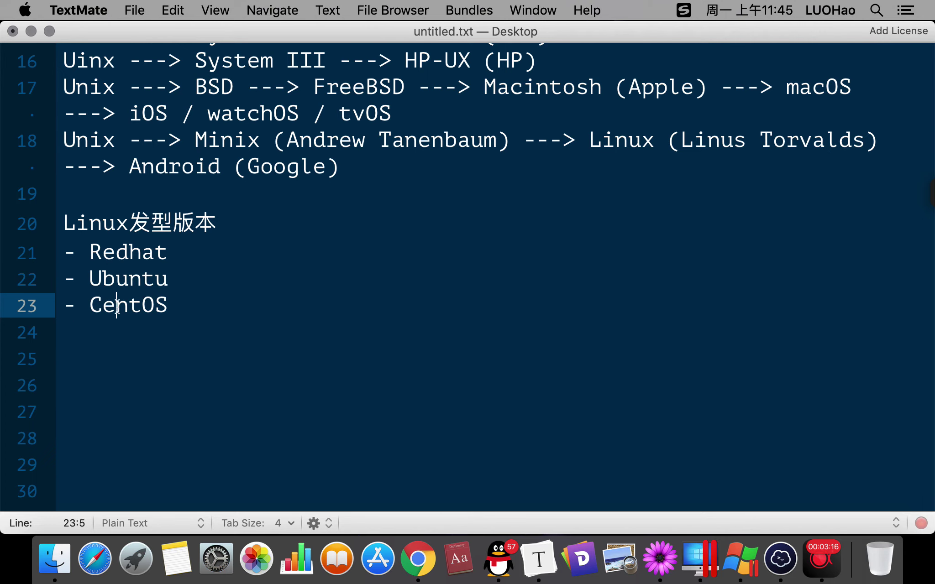
Select and deselect the Redhat and CentOS entries, ending with CentOS selected.
{"action": "double_click", "coordinate": [117, 305]}
{"action": "double_click", "coordinate": [142, 244]}
{"action": "double_click", "coordinate": [136, 296]}
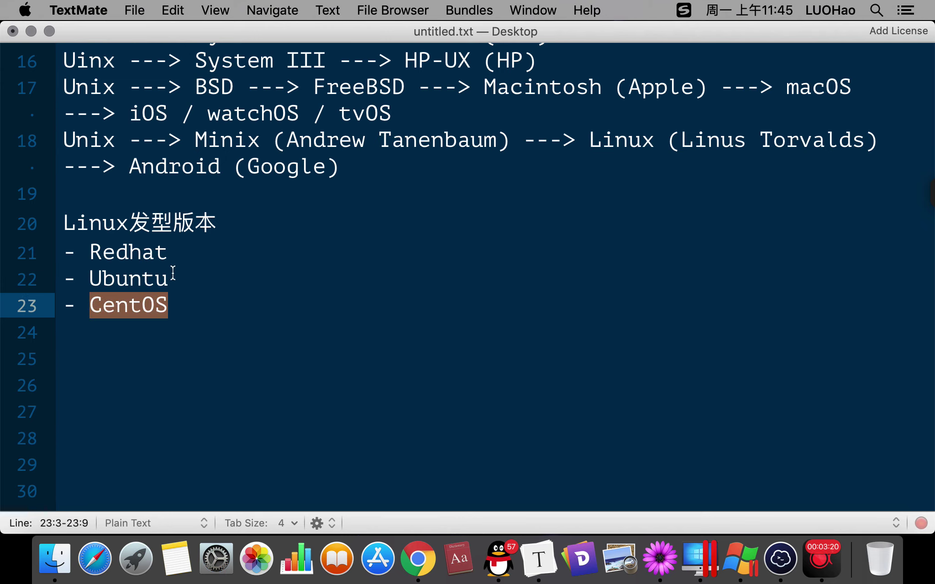
{"action": "left_click_drag", "start_coordinate": [180, 254], "coordinate": [74, 252]}
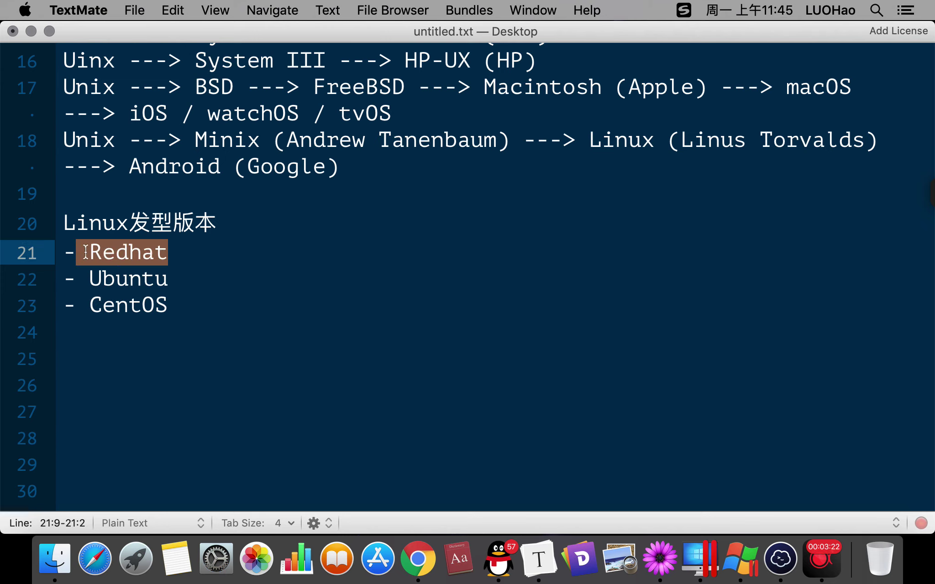
{"action": "left_click", "coordinate": [130, 247]}
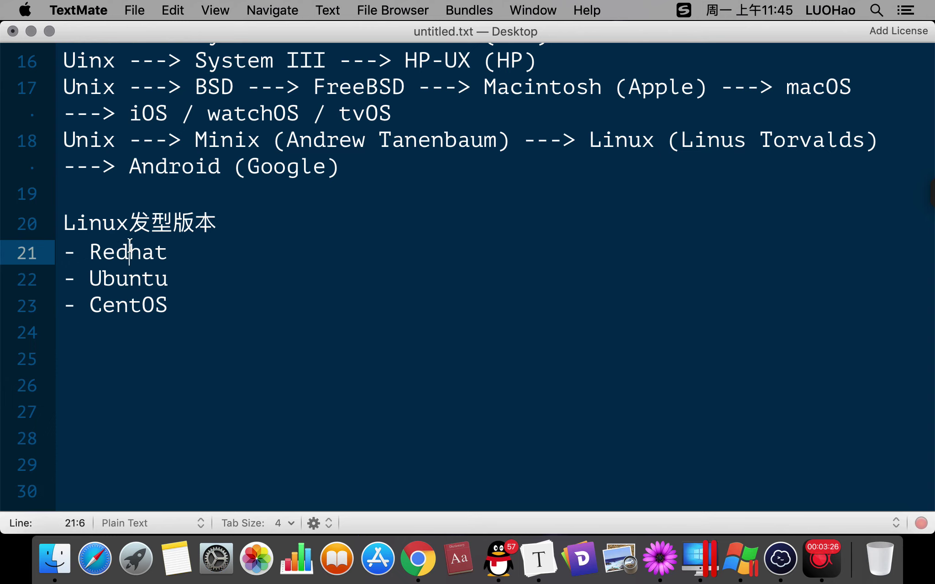
{"action": "double_click", "coordinate": [137, 303]}
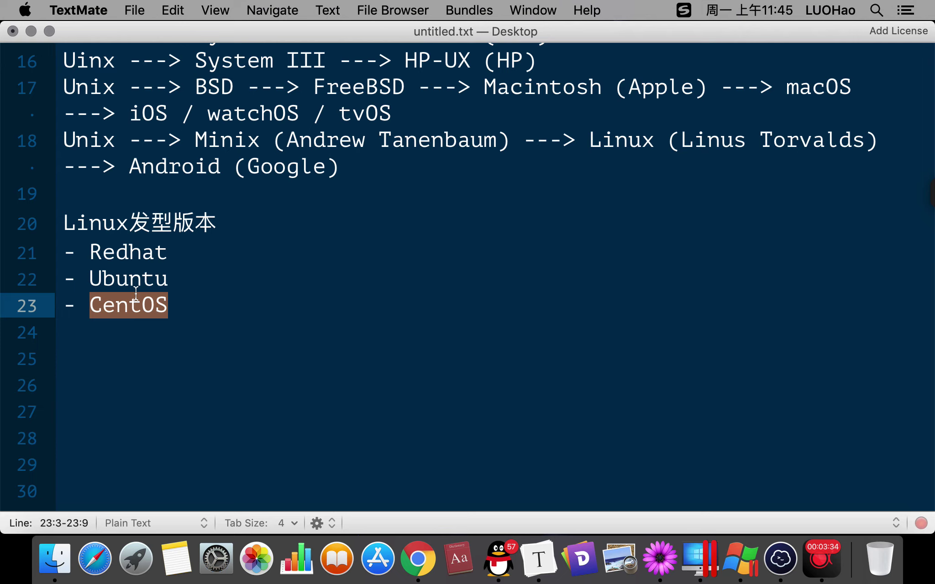
{"action": "left_click", "coordinate": [130, 254]}
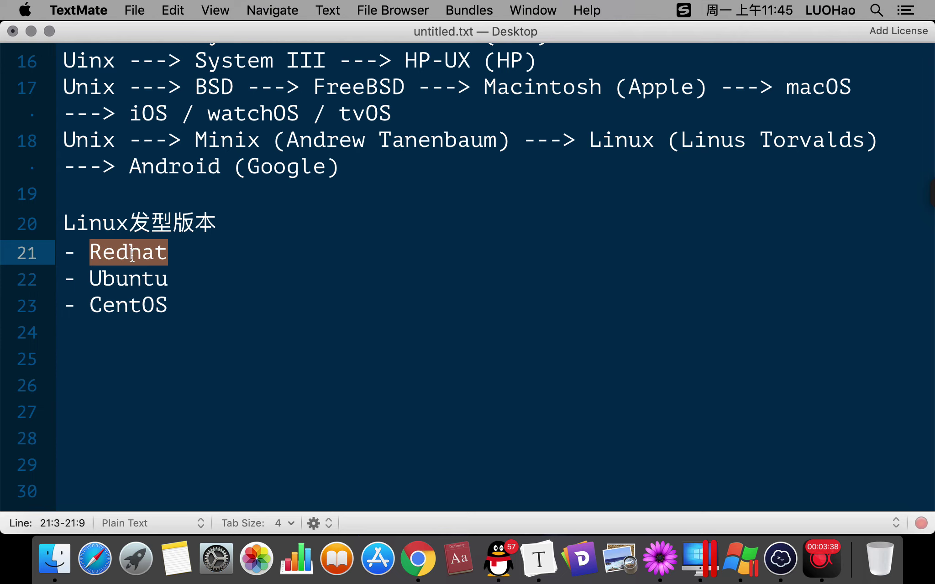
{"action": "double_click", "coordinate": [139, 297]}
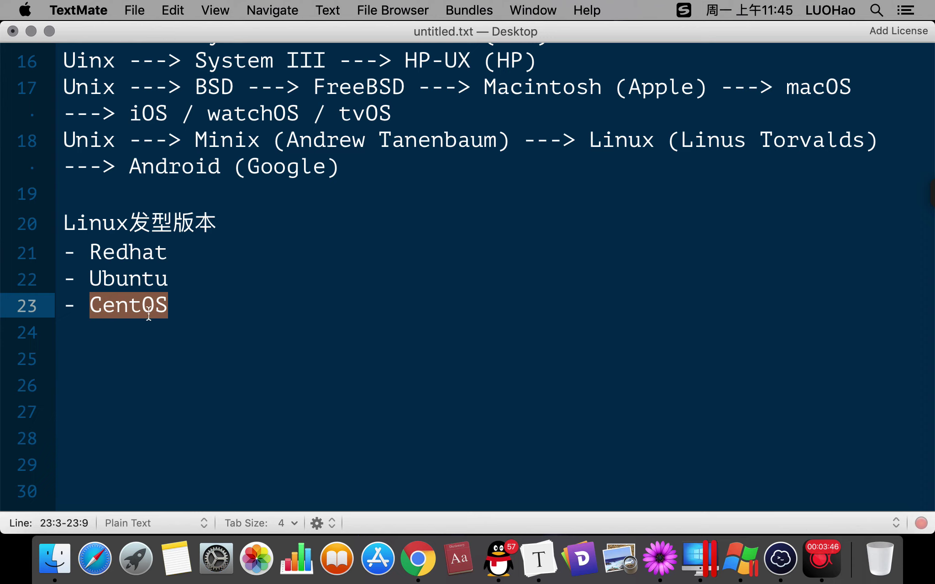
Add '- Fedora', '- SUSE' and '- Debian' below CentOS, then start a '---' note after CentOS.
{"action": "key", "text": "Right"}
{"action": "key", "text": "Return"}
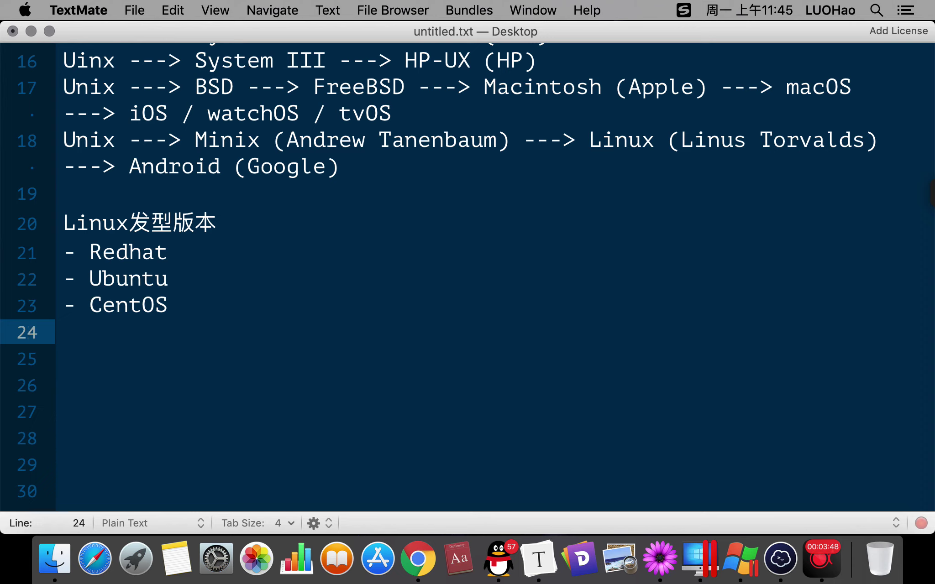
{"action": "type", "text": "- F"}
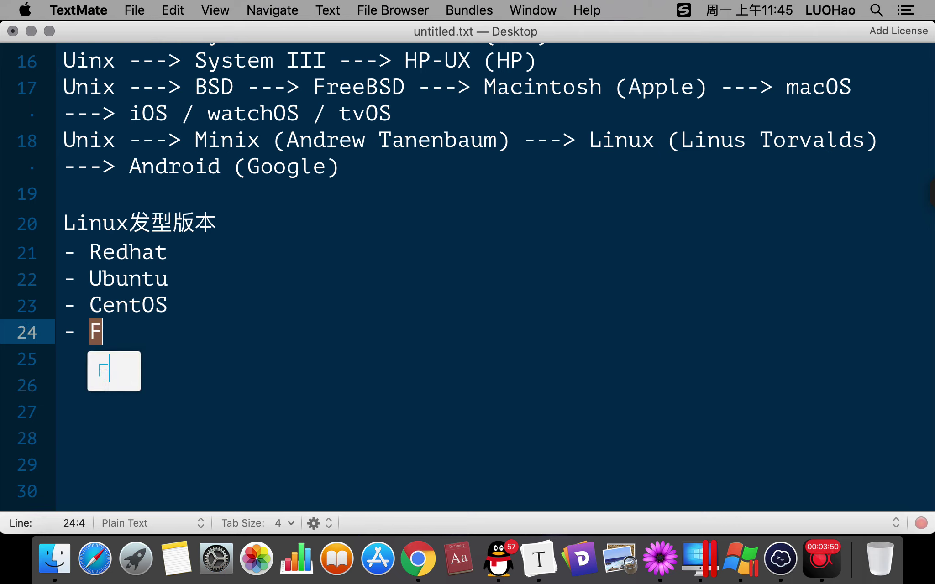
{"action": "type", "text": "edora"}
{"action": "key", "text": "Return"}
{"action": "key", "text": "Return"}
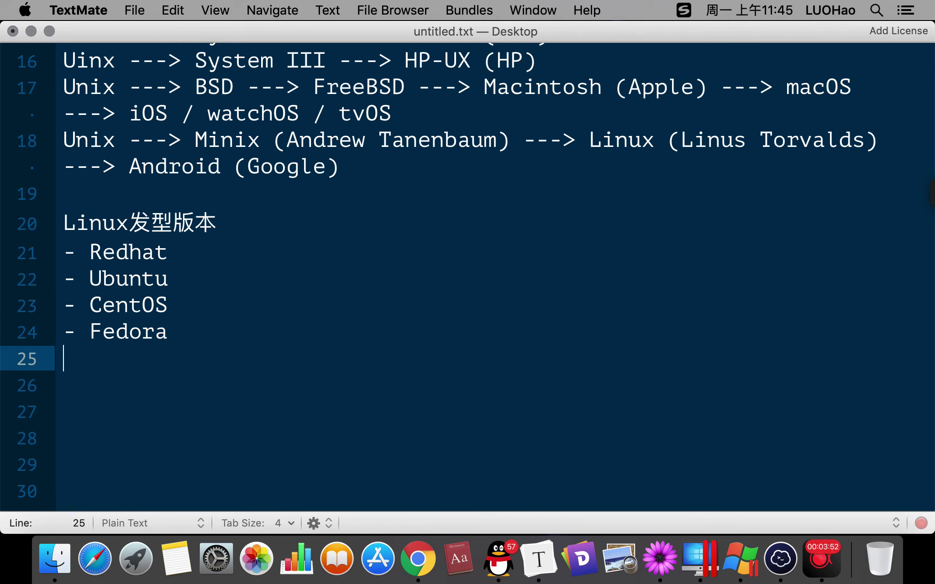
{"action": "type", "text": "- SUSE"}
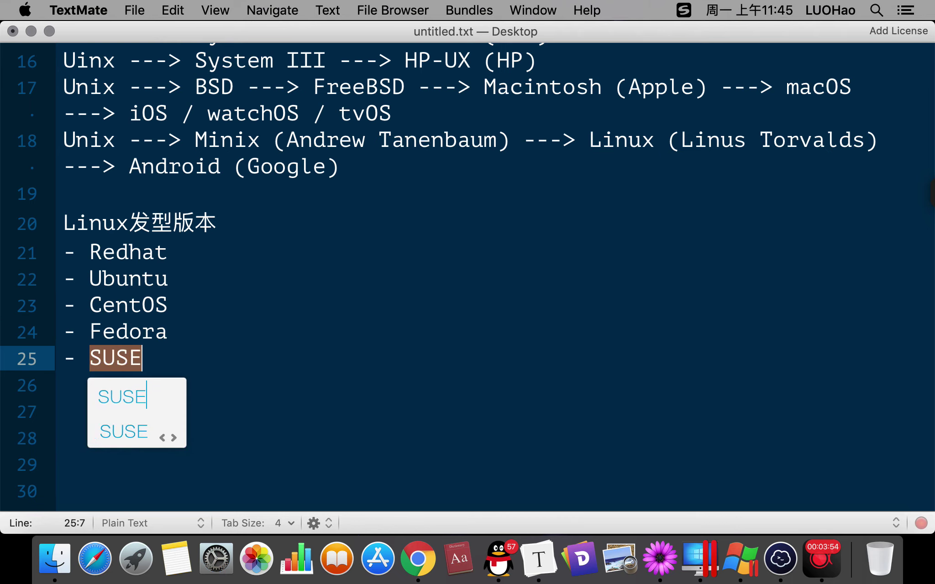
{"action": "key", "text": "Return"}
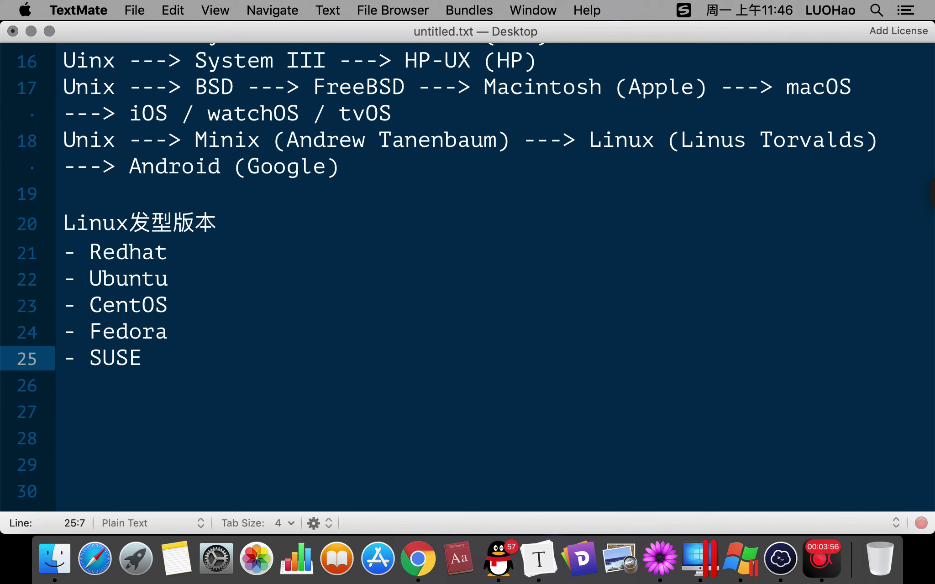
{"action": "key", "text": "Return"}
{"action": "type", "text": "- De"}
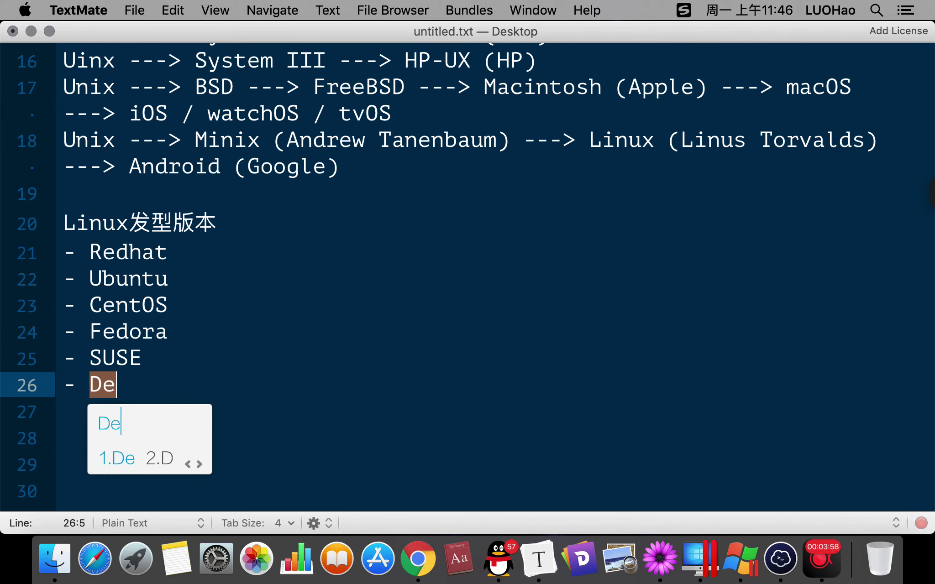
{"action": "type", "text": "bina"}
{"action": "key", "text": "BackSpace"}
{"action": "key", "text": "BackSpace"}
{"action": "key", "text": "space"}
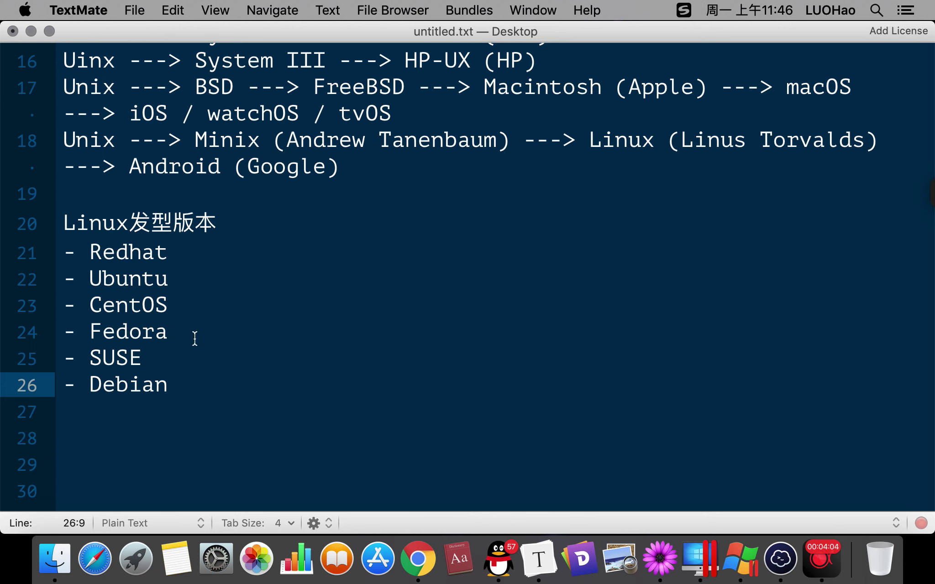
{"action": "left_click", "coordinate": [206, 308]}
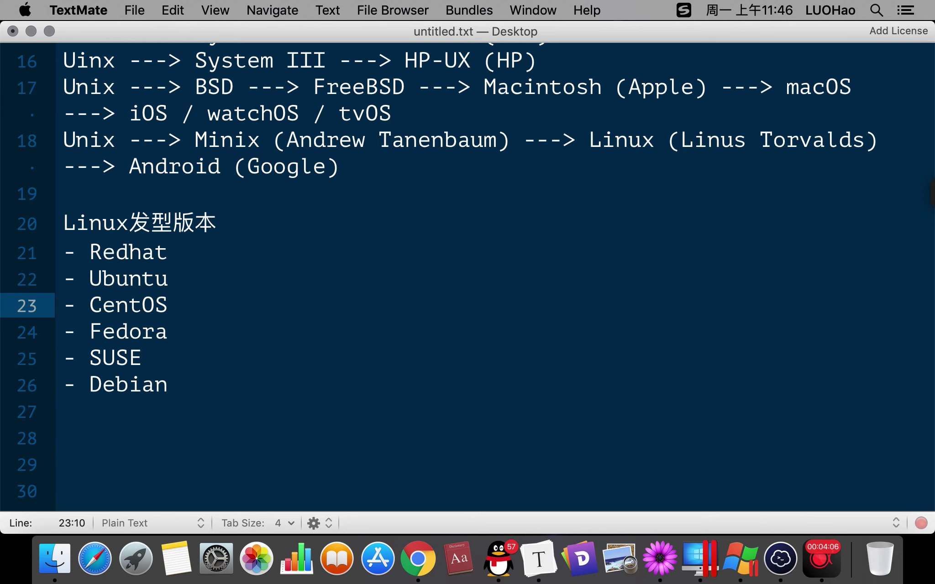
{"action": "type", "text": "---"}
Append 服务器 after the CentOS dashes using Chinese pinyin input.
{"action": "key", "text": "ctrl+space"}
{"action": "type", "text": "fuwu"}
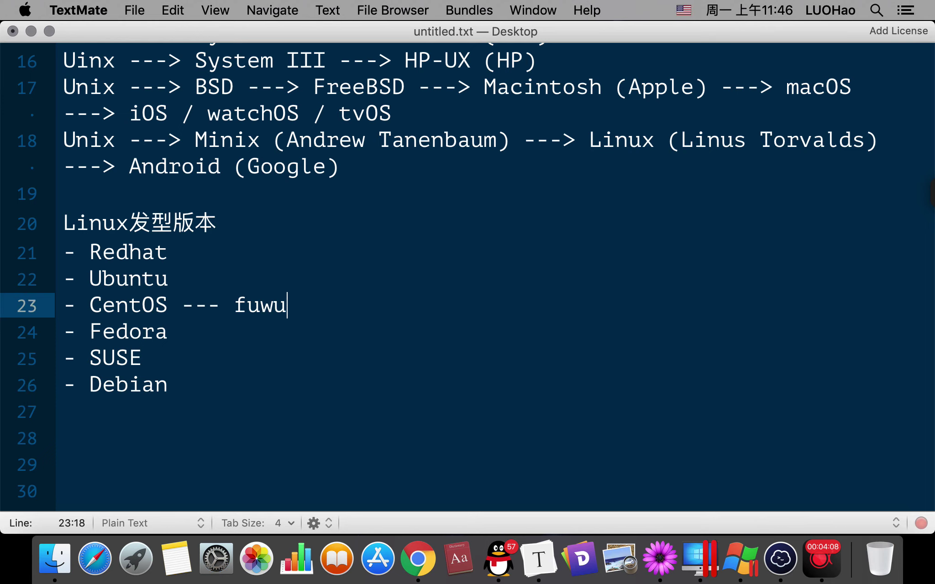
{"action": "key", "text": "BackSpace"}
{"action": "key", "text": "BackSpace"}
{"action": "key", "text": "BackSpace"}
{"action": "key", "text": "BackSpace"}
{"action": "key", "text": "ctrl+space"}
{"action": "type", "text": "fuwuqi"}
{"action": "key", "text": "space"}
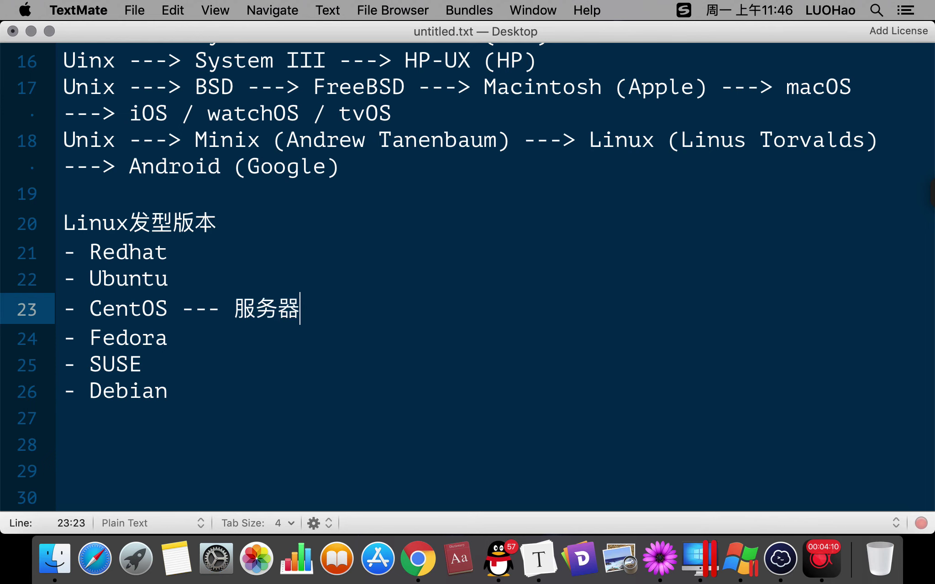
Annotate the Ubuntu line with '--- 个人'.
{"action": "left_click", "coordinate": [141, 308]}
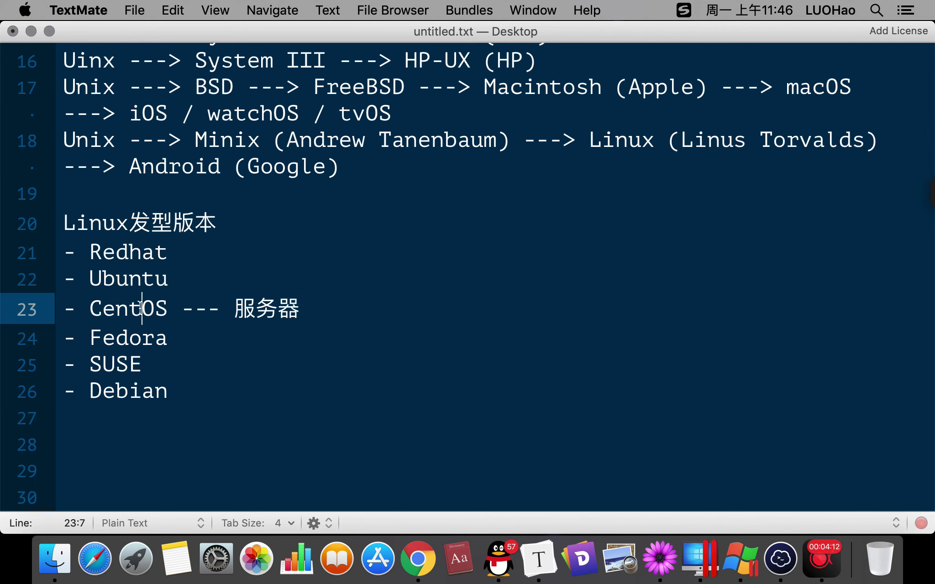
{"action": "double_click", "coordinate": [142, 308]}
{"action": "double_click", "coordinate": [134, 256]}
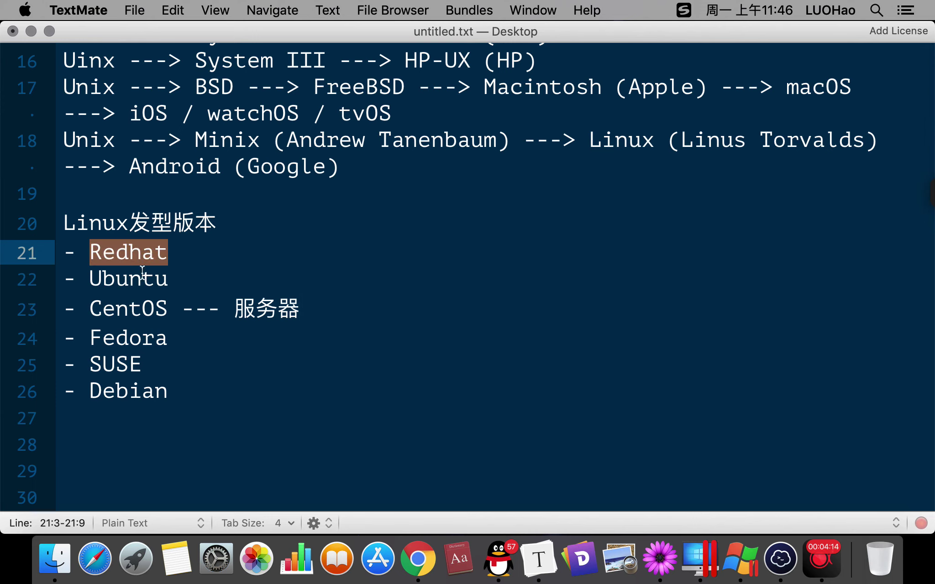
{"action": "left_click", "coordinate": [192, 259]}
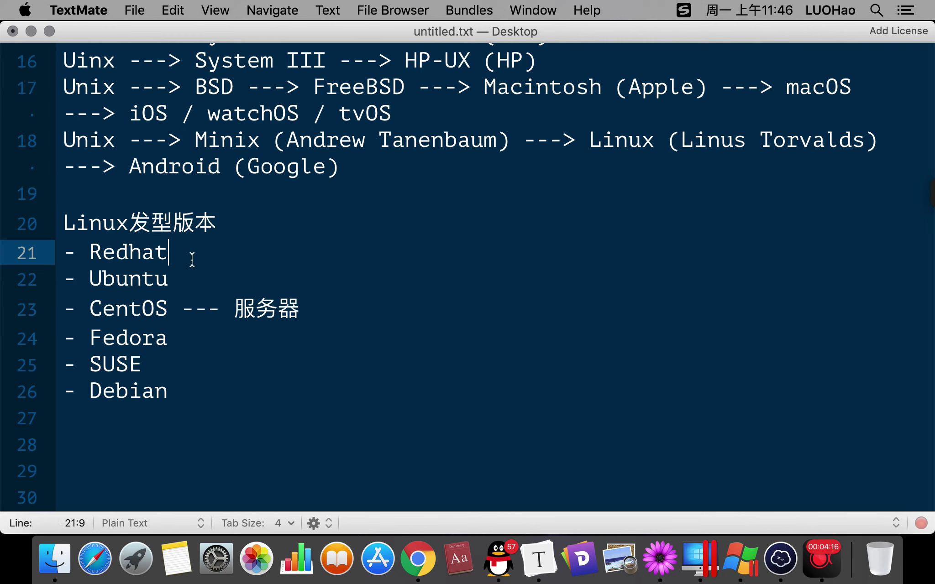
{"action": "left_click", "coordinate": [180, 280]}
{"action": "type", "text": "--- gre"}
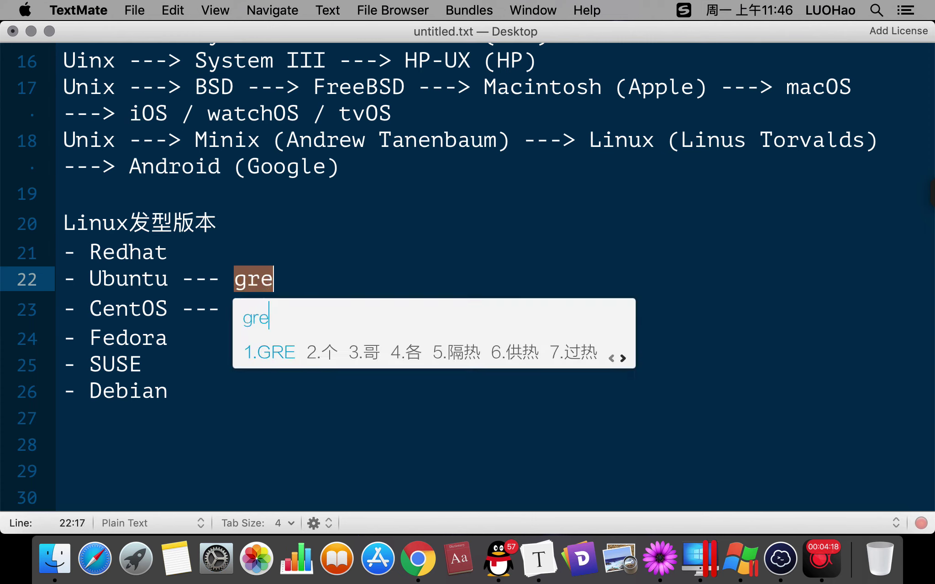
{"action": "type", "text": "n"}
{"action": "key", "text": "space"}
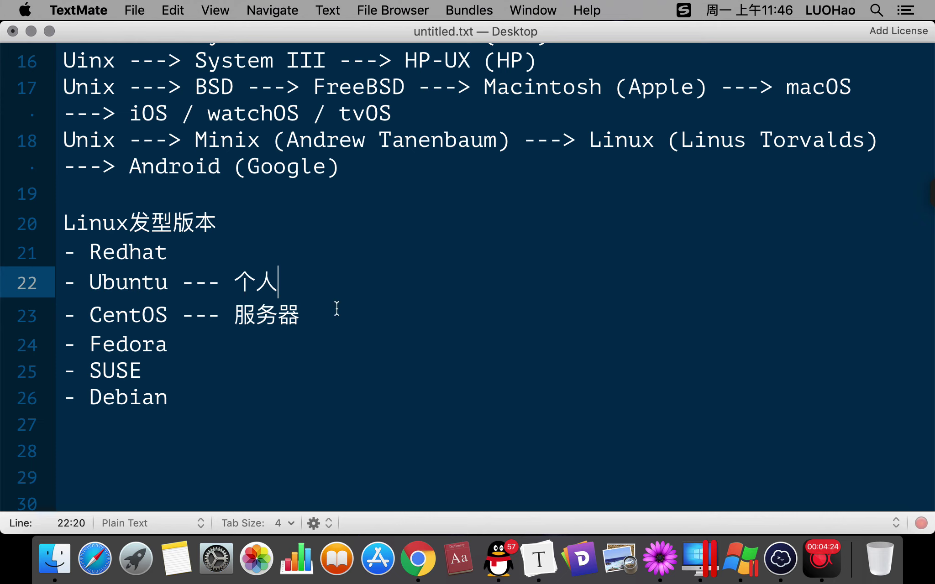
Highlight the 服务器 note, then select the words Ubuntu and CentOS.
{"action": "left_click_drag", "start_coordinate": [337, 308], "coordinate": [156, 283]}
{"action": "left_click", "coordinate": [156, 282]}
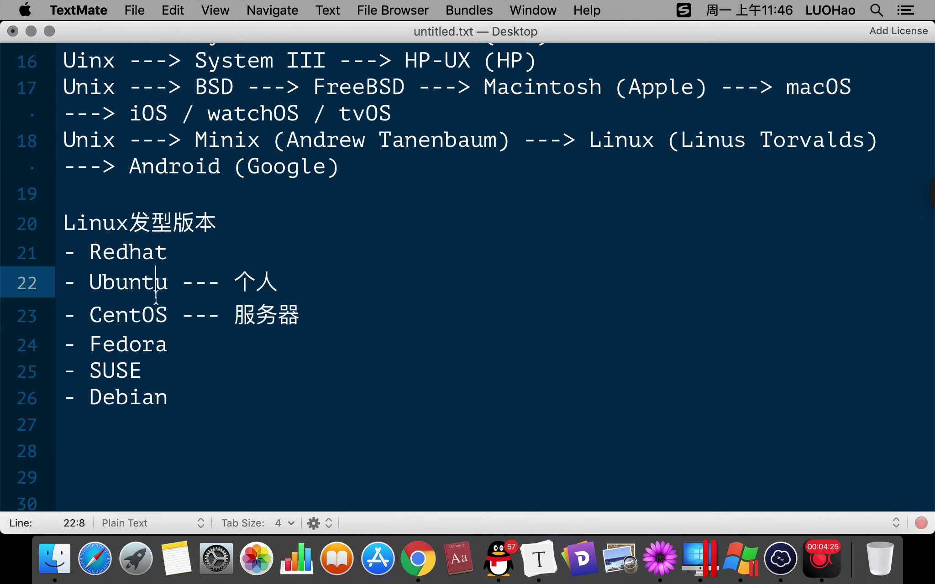
{"action": "double_click", "coordinate": [134, 282]}
{"action": "double_click", "coordinate": [132, 321]}
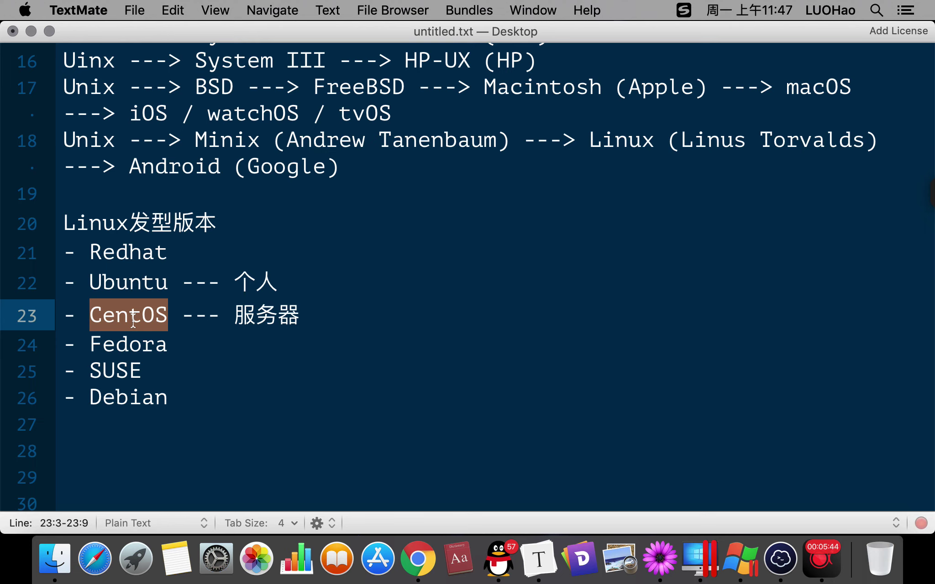
Append '--- 远程访问' to the CentOS line via pinyin 'yuancheng fangwen'.
{"action": "left_click", "coordinate": [323, 308]}
{"action": "type", "text": "---"}
{"action": "key", "text": "ctrl+space"}
{"action": "type", "text": "t"}
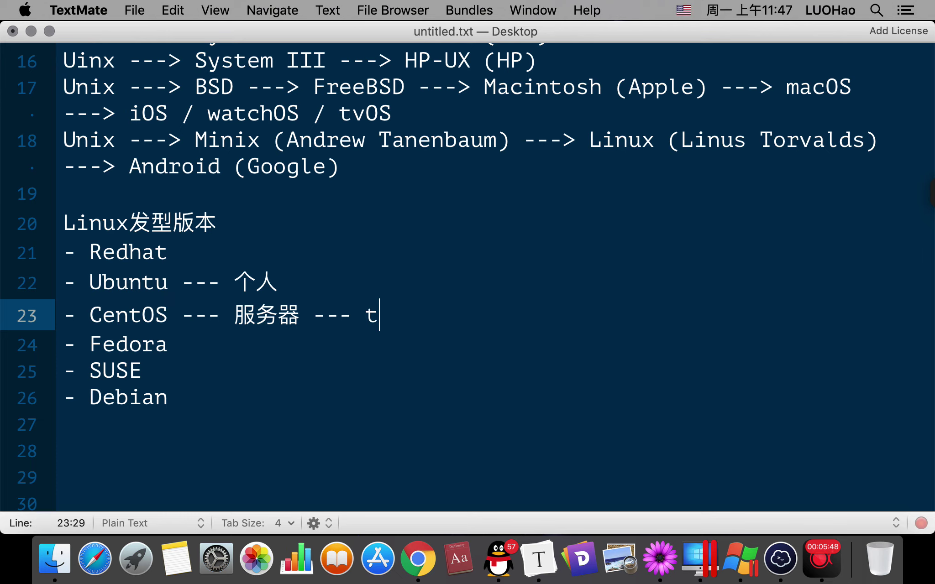
{"action": "key", "text": "BackSpace"}
{"action": "key", "text": "ctrl+space"}
{"action": "type", "text": "ta"}
{"action": "key", "text": "BackSpace"}
{"action": "key", "text": "BackSpace"}
{"action": "type", "text": "yuancheng"}
{"action": "key", "text": "space"}
{"action": "type", "text": "fangwen"}
{"action": "key", "text": "space"}
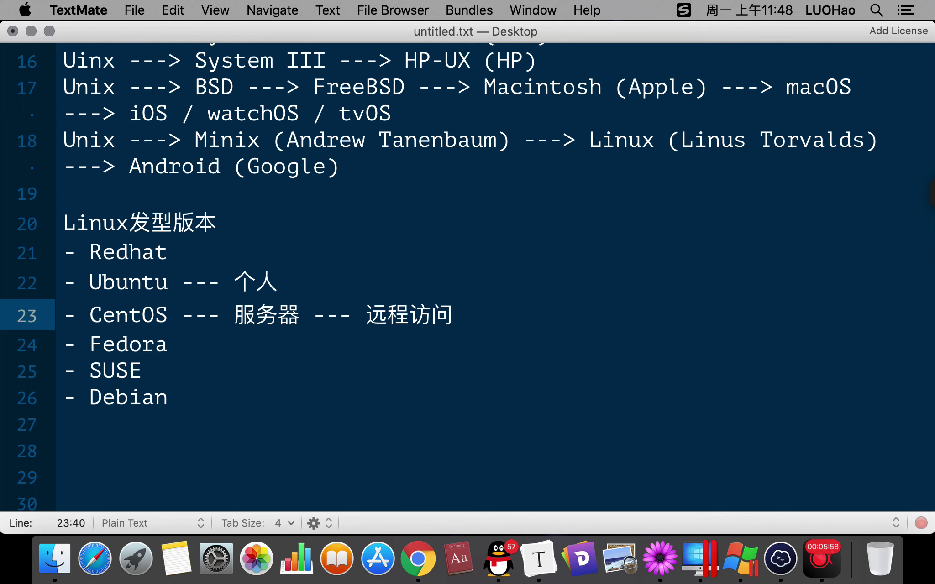
Trim the extra trailing dashes and move the cursor to empty line 28.
{"action": "type", "text": "---"}
{"action": "key", "text": "BackSpace"}
{"action": "key", "text": "BackSpace"}
{"action": "key", "text": "BackSpace"}
{"action": "key", "text": "BackSpace"}
{"action": "key", "text": "BackSpace"}
{"action": "left_click_drag", "start_coordinate": [76, 280], "coordinate": [445, 328]}
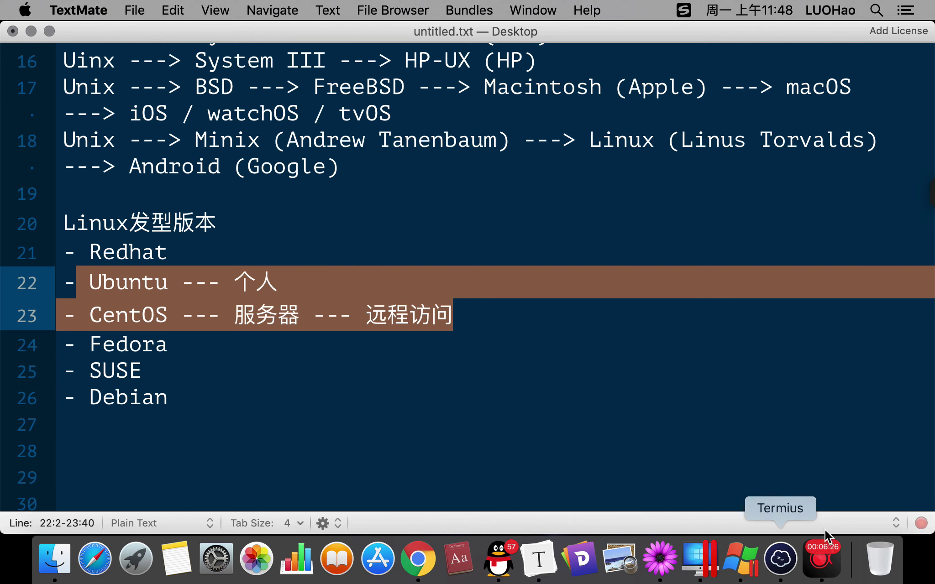
{"action": "left_click", "coordinate": [422, 438]}
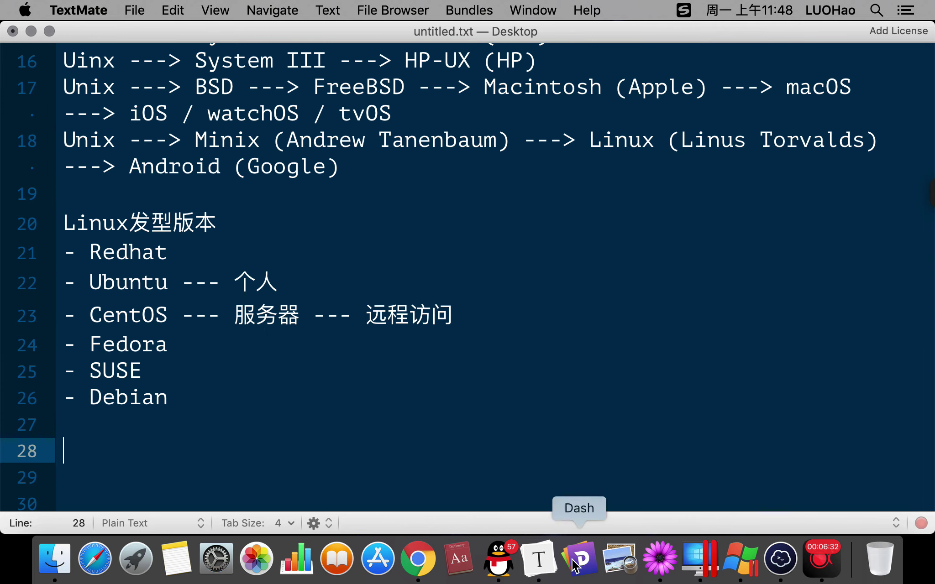
Select the LinuxServer public IP 120.77.222.217 in the ECS instance list.
{"action": "left_click", "coordinate": [417, 559]}
{"action": "mouse_move", "coordinate": [781, 396]}
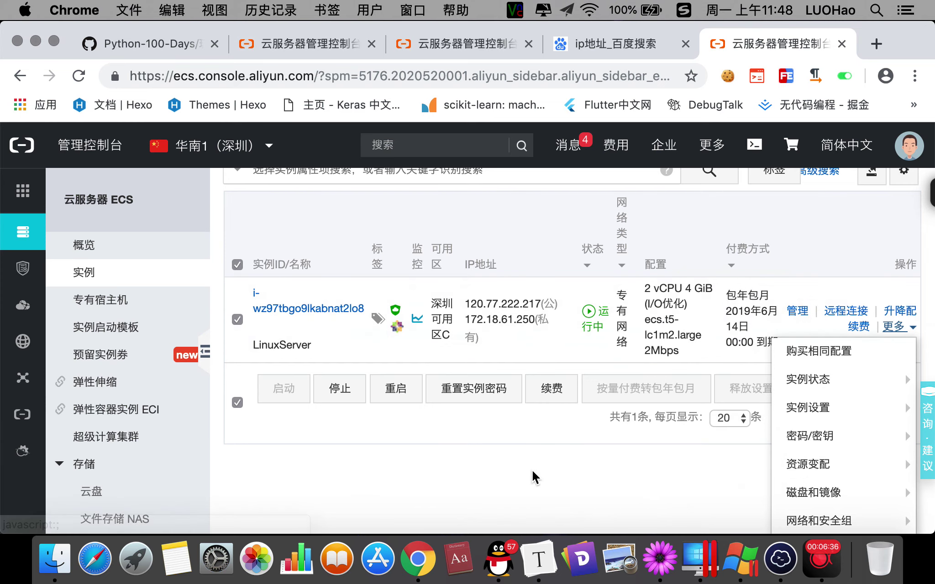
{"action": "scroll", "coordinate": [532, 478], "scroll_direction": "up", "scroll_amount": 3}
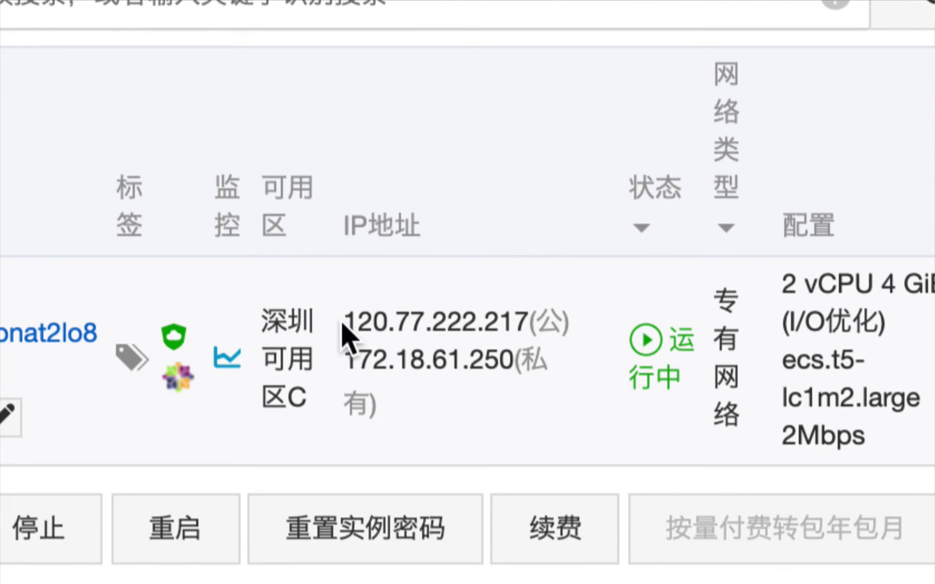
{"action": "left_click_drag", "start_coordinate": [343, 323], "coordinate": [531, 322]}
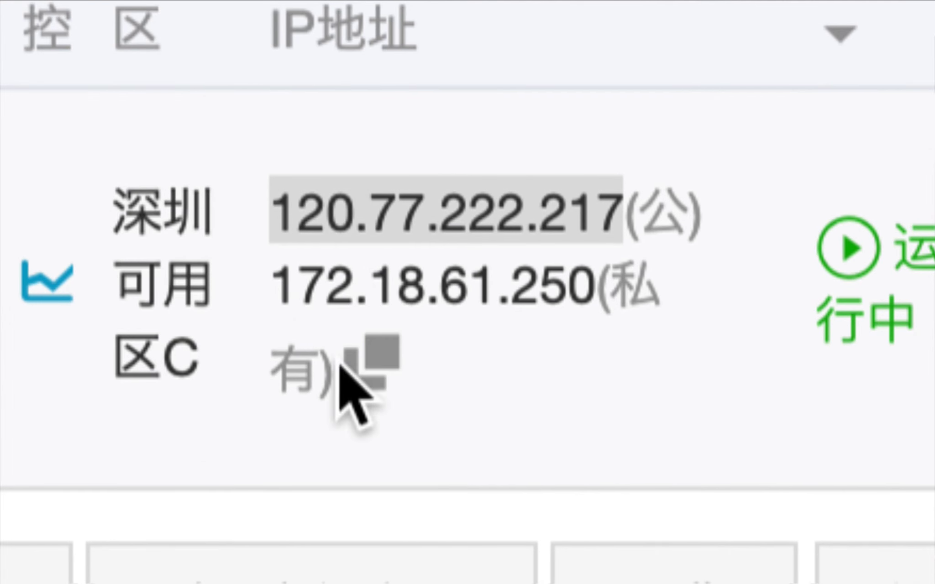
{"action": "left_click_drag", "start_coordinate": [269, 293], "coordinate": [582, 290]}
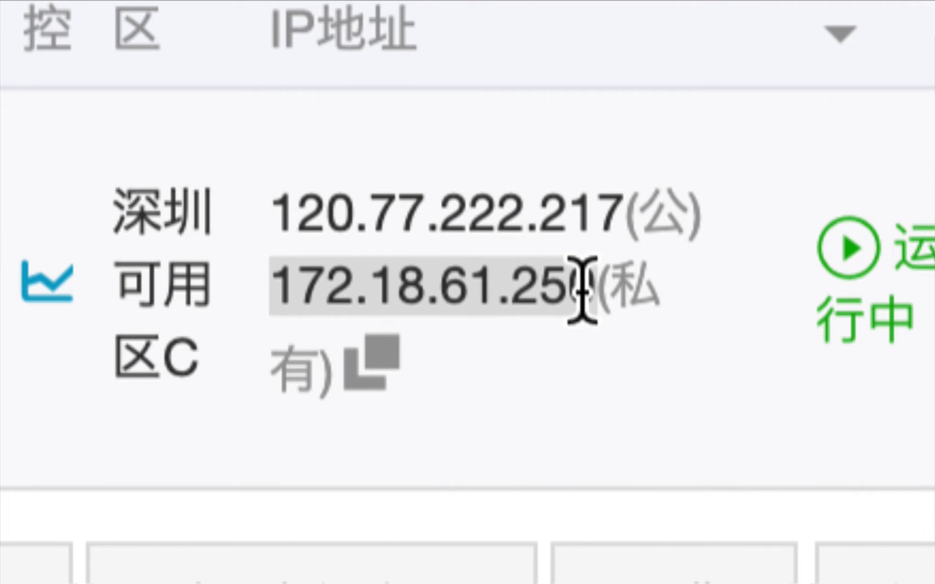
{"action": "left_click_drag", "start_coordinate": [582, 290], "coordinate": [596, 293]}
{"action": "left_click_drag", "start_coordinate": [621, 210], "coordinate": [267, 226]}
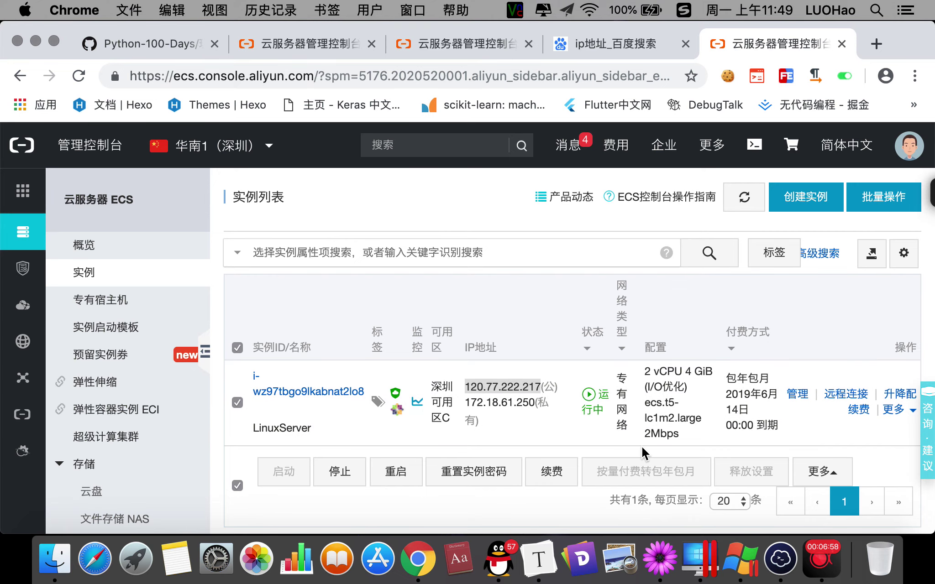
{"action": "left_click", "coordinate": [781, 559]}
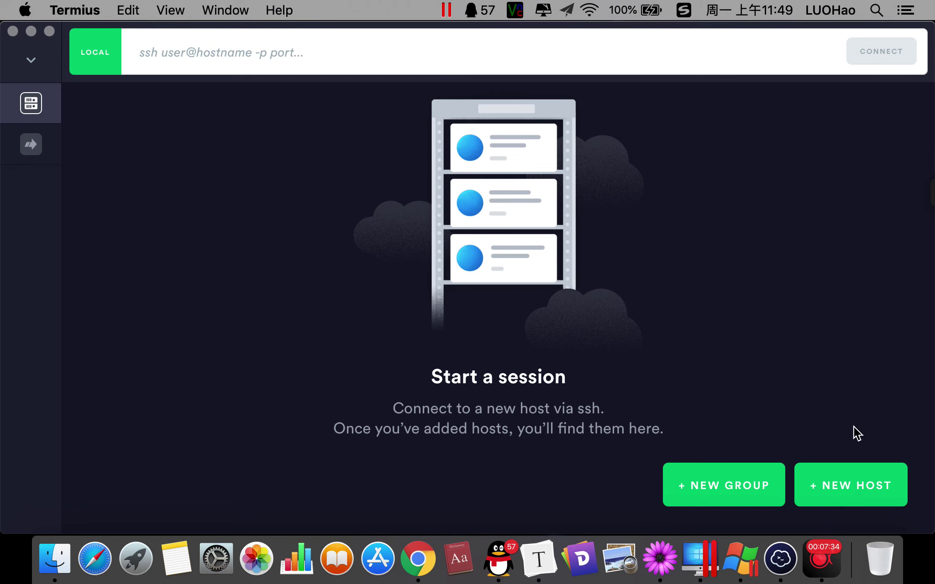
Start a new Termius host labelled AliyunServer with address 120.77.222.217.
{"action": "left_click", "coordinate": [859, 484]}
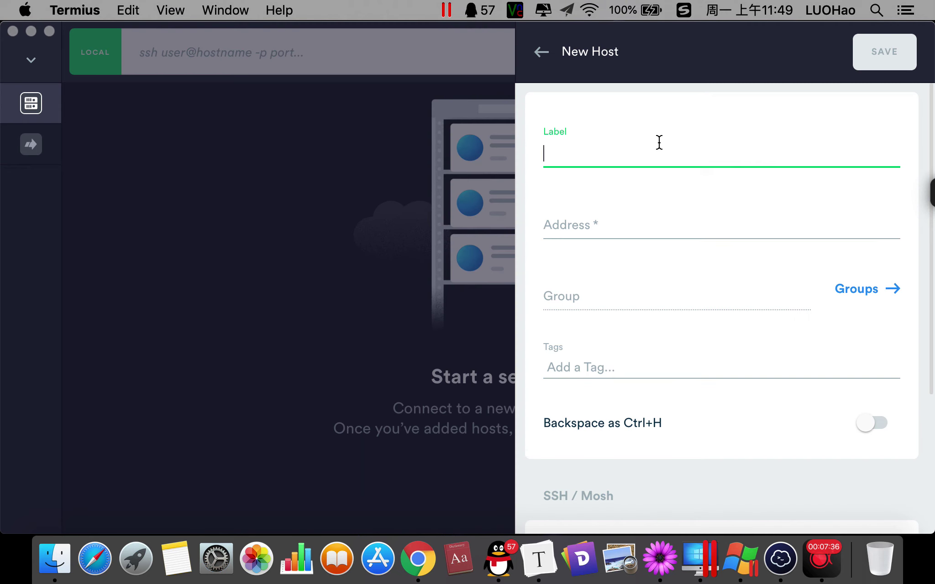
{"action": "type", "text": "Aliyun"}
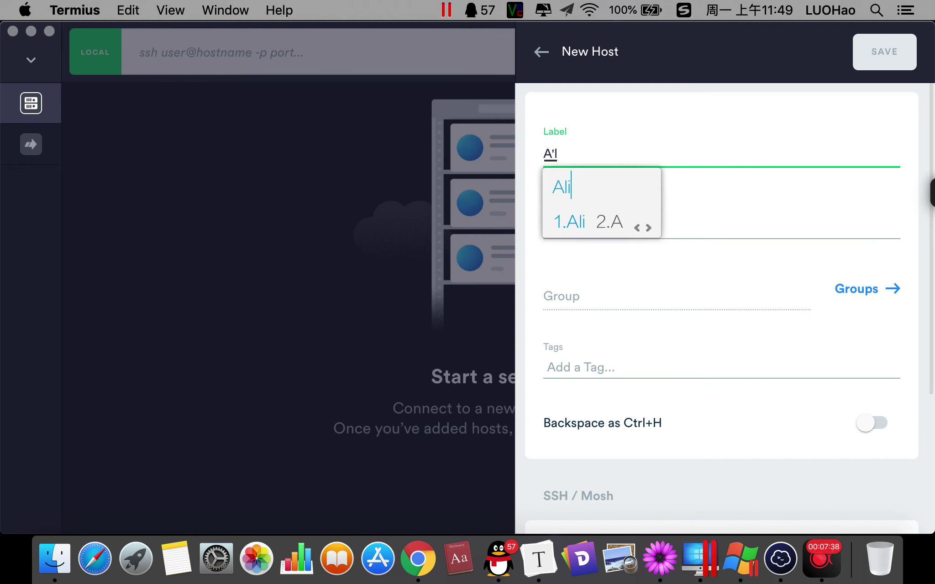
{"action": "type", "text": "Server"}
{"action": "key", "text": "Return"}
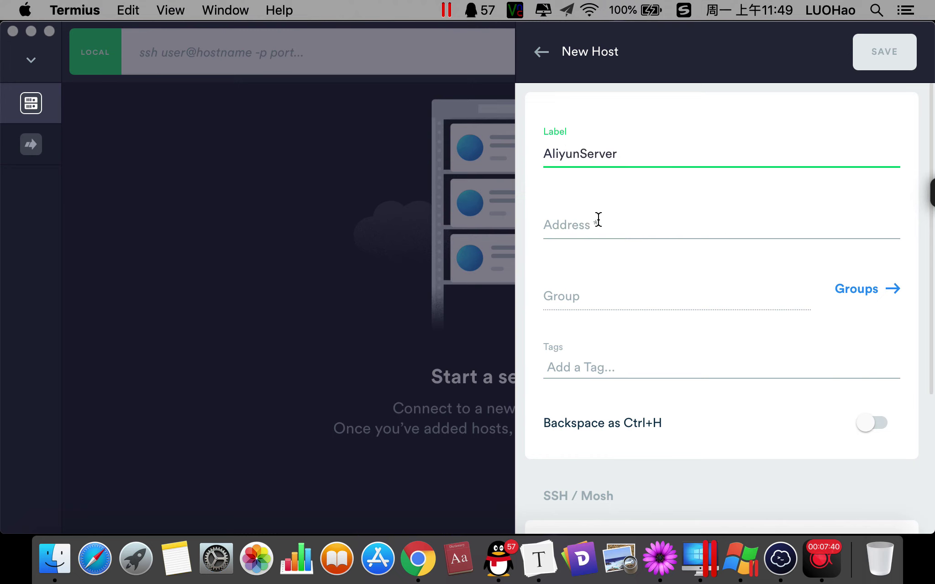
{"action": "left_click", "coordinate": [598, 219]}
{"action": "type", "text": "120.77."}
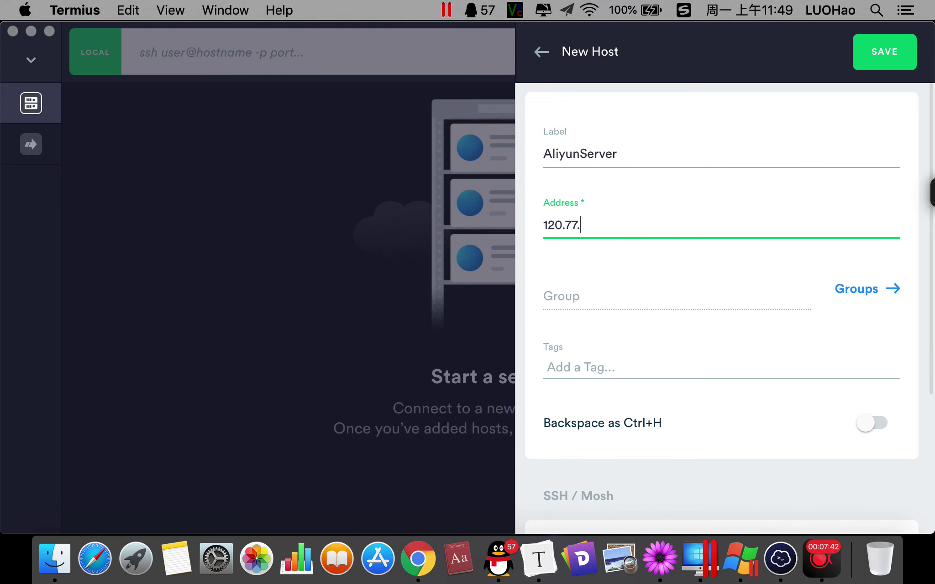
{"action": "type", "text": "222.217"}
Enable SSH for the host and enter username root and the account password.
{"action": "scroll", "coordinate": [697, 468], "scroll_direction": "down", "scroll_amount": 5}
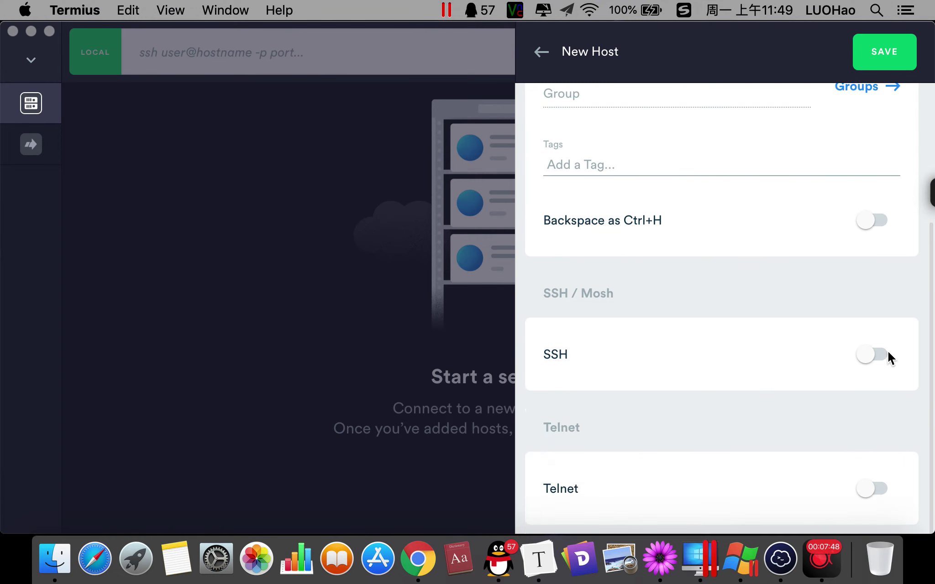
{"action": "left_click", "coordinate": [872, 355]}
{"action": "scroll", "coordinate": [776, 357], "scroll_direction": "down", "scroll_amount": 3}
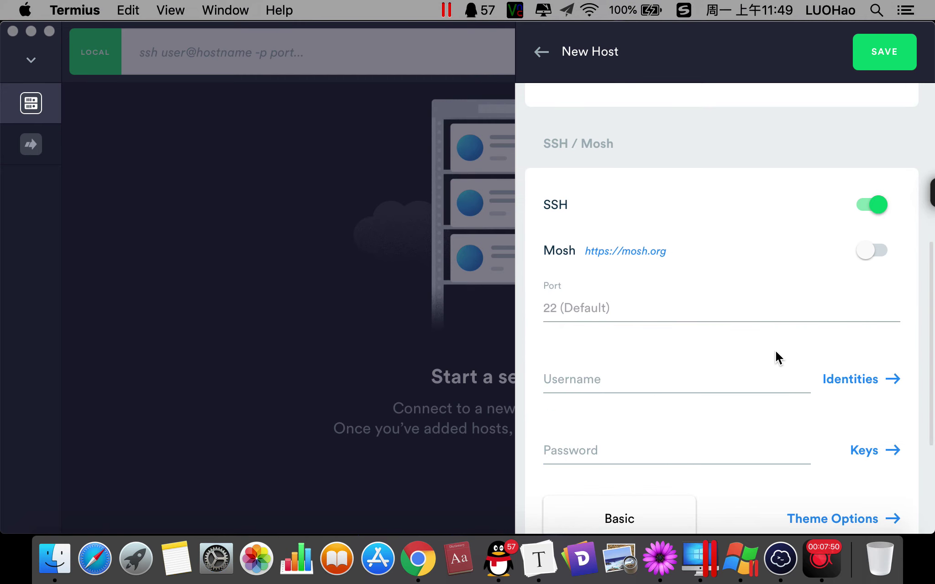
{"action": "scroll", "coordinate": [778, 357], "scroll_direction": "down", "scroll_amount": 1}
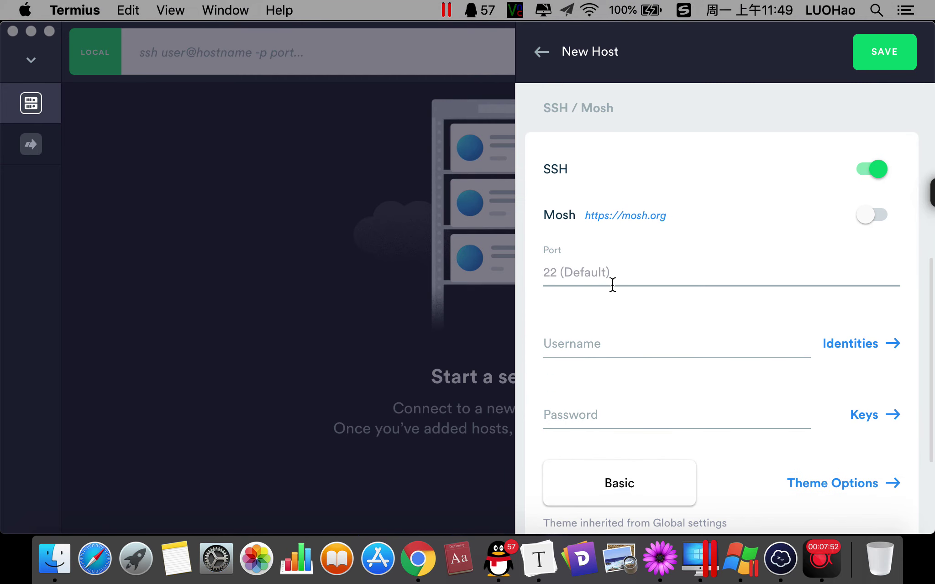
{"action": "scroll", "coordinate": [632, 280], "scroll_direction": "down", "scroll_amount": 4}
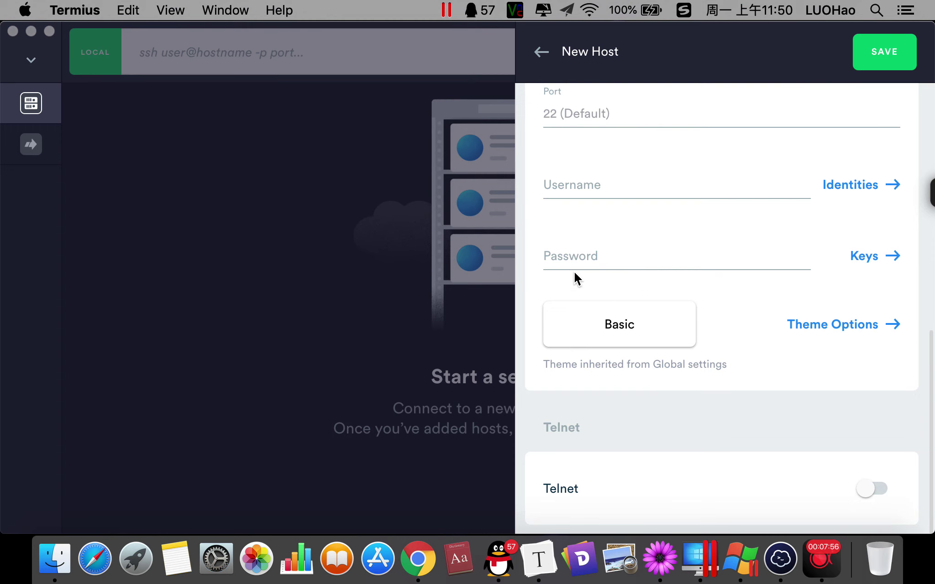
{"action": "left_click", "coordinate": [591, 185]}
{"action": "type", "text": "root"}
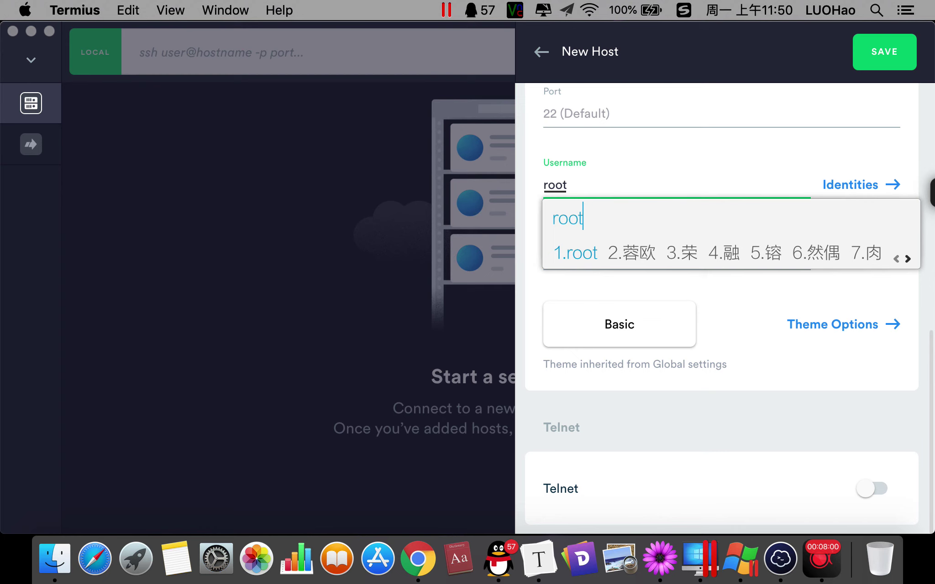
{"action": "key", "text": "ctrl+space"}
{"action": "key", "text": "Tab"}
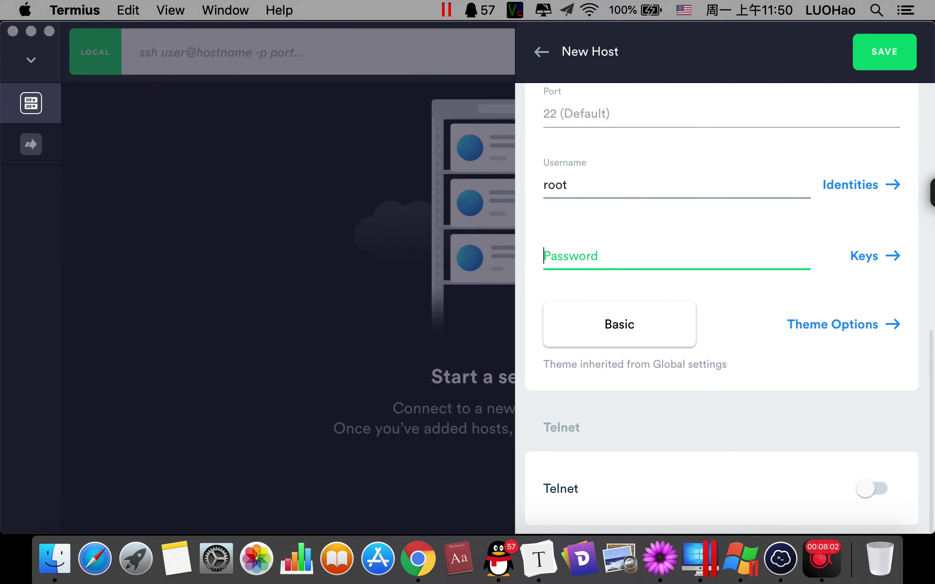
{"action": "type", "text": "••••••••••••"}
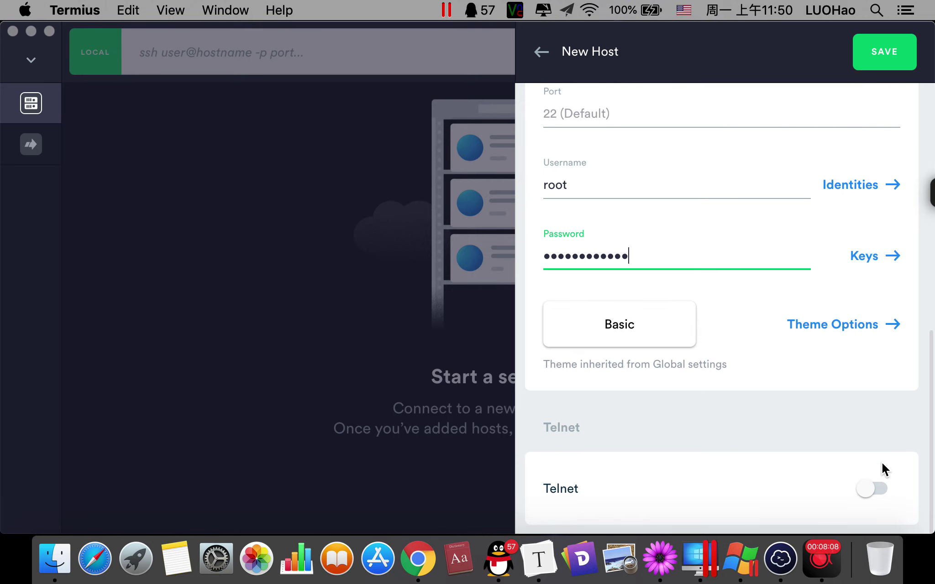
Save the AliyunServer host, connect to it, then return to Chrome's ECS instance list.
{"action": "left_click", "coordinate": [891, 51]}
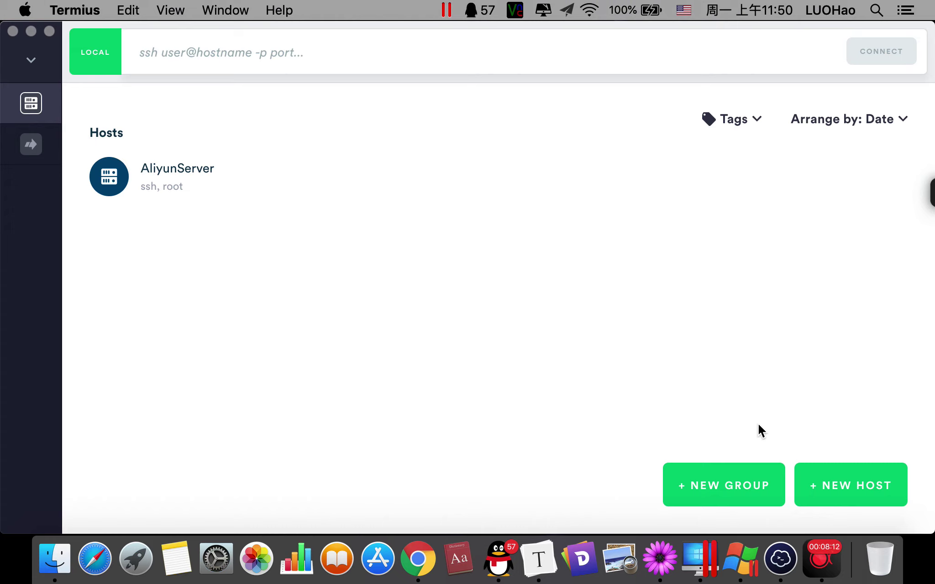
{"action": "double_click", "coordinate": [202, 185]}
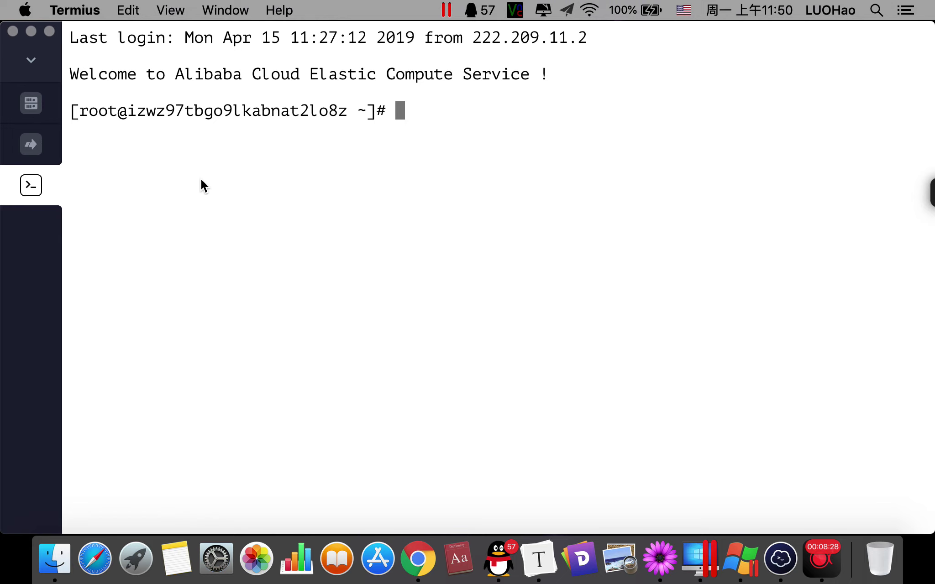
{"action": "left_click_drag", "start_coordinate": [563, 82], "coordinate": [64, 80]}
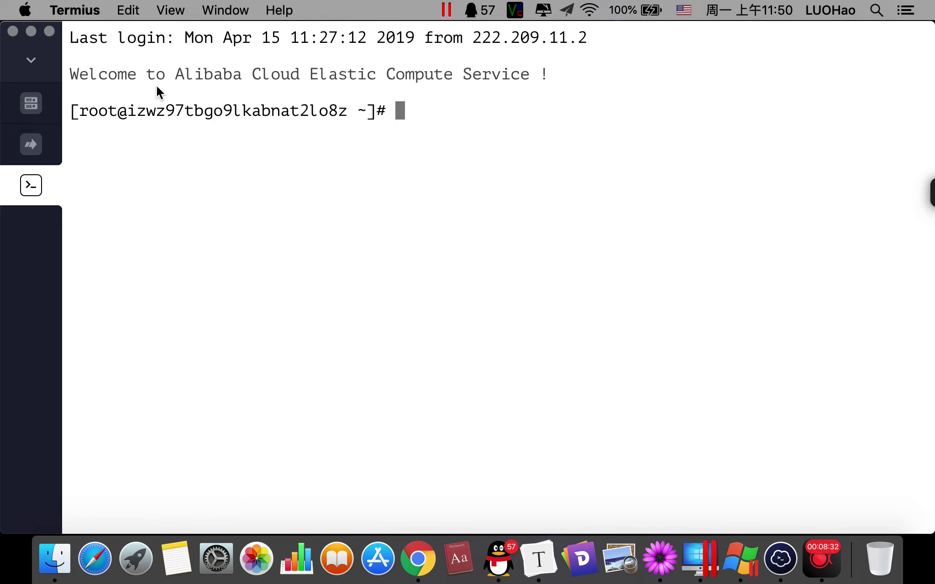
{"action": "left_click", "coordinate": [441, 109]}
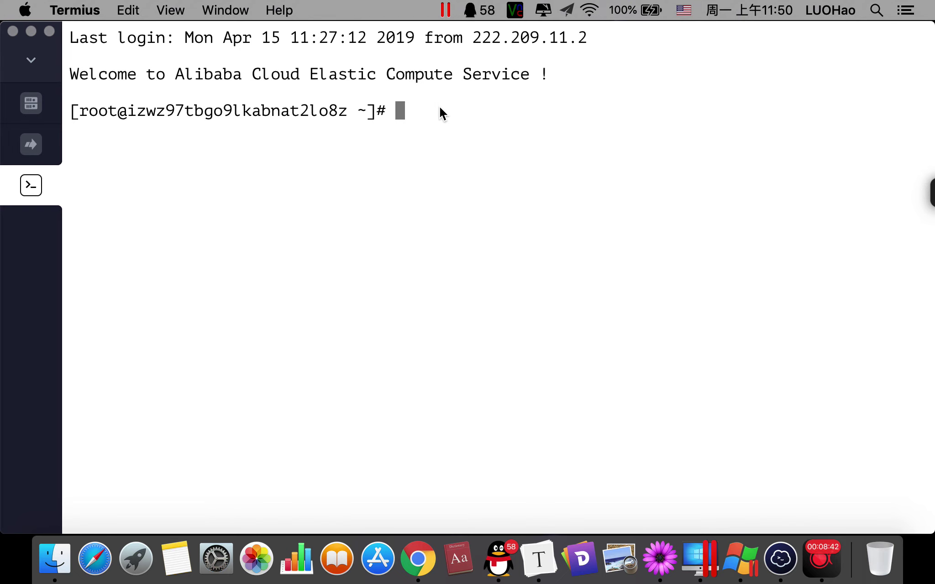
{"action": "left_click", "coordinate": [422, 571]}
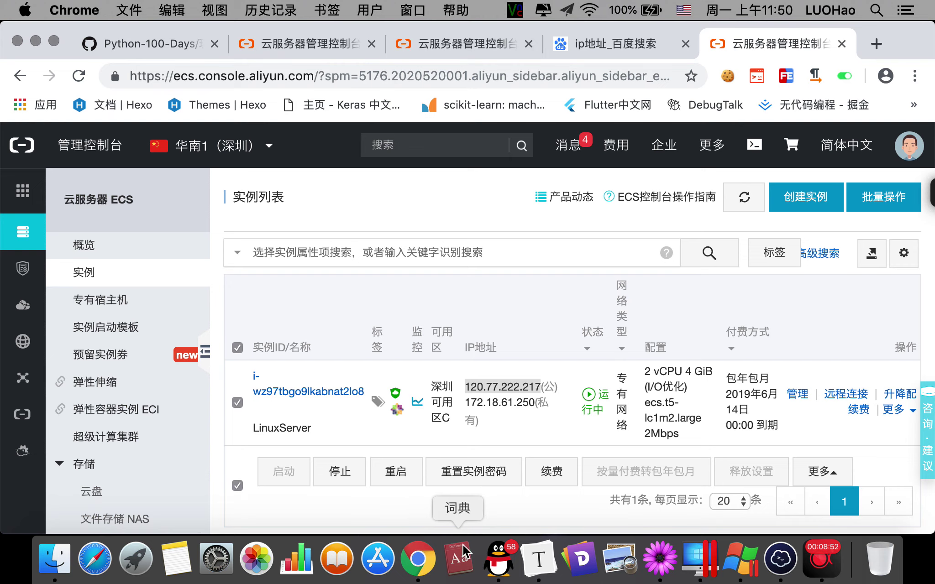
On the Baidu 'ip地址' results tab, select the 本机IP value 222.209.11.2.
{"action": "left_click", "coordinate": [611, 44]}
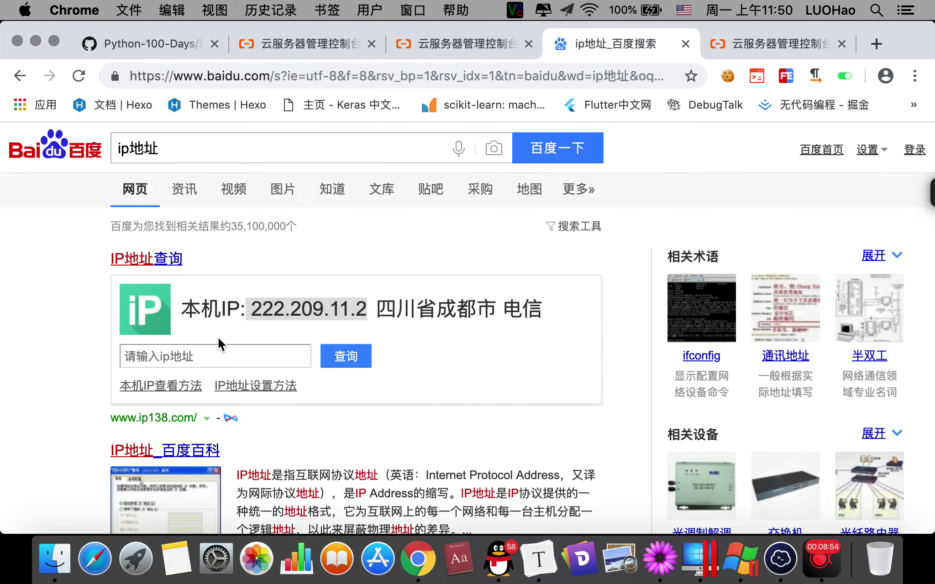
{"action": "scroll", "coordinate": [223, 337], "scroll_direction": "down", "scroll_amount": 1}
{"action": "scroll", "coordinate": [221, 333], "scroll_direction": "up", "scroll_amount": 1}
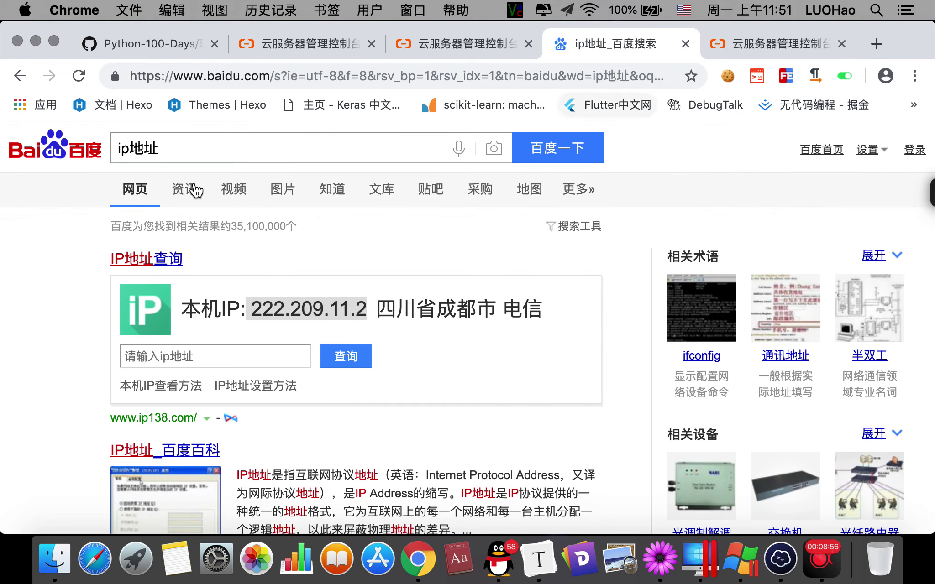
{"action": "left_click_drag", "start_coordinate": [174, 152], "coordinate": [105, 150]}
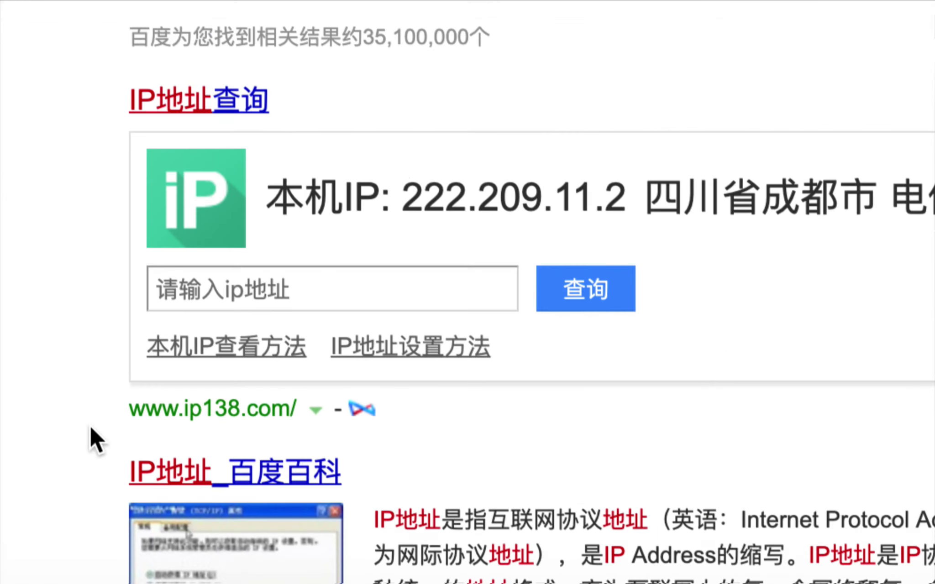
{"action": "left_click", "coordinate": [271, 353]}
{"action": "left_click_drag", "start_coordinate": [404, 196], "coordinate": [617, 187]}
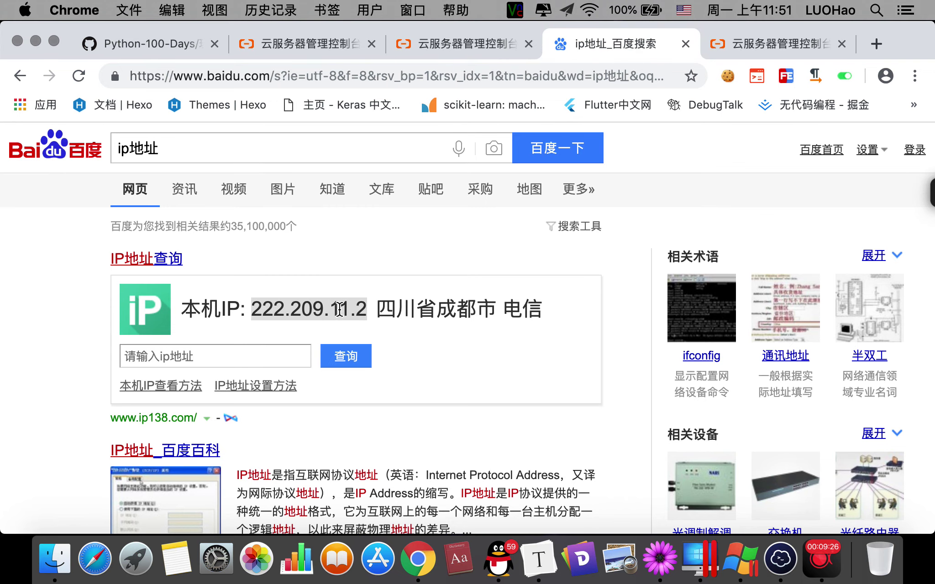
From the ECS instance list, choose 安全管控 in the avatar menu to reach the 云盾 console.
{"action": "left_click", "coordinate": [444, 50]}
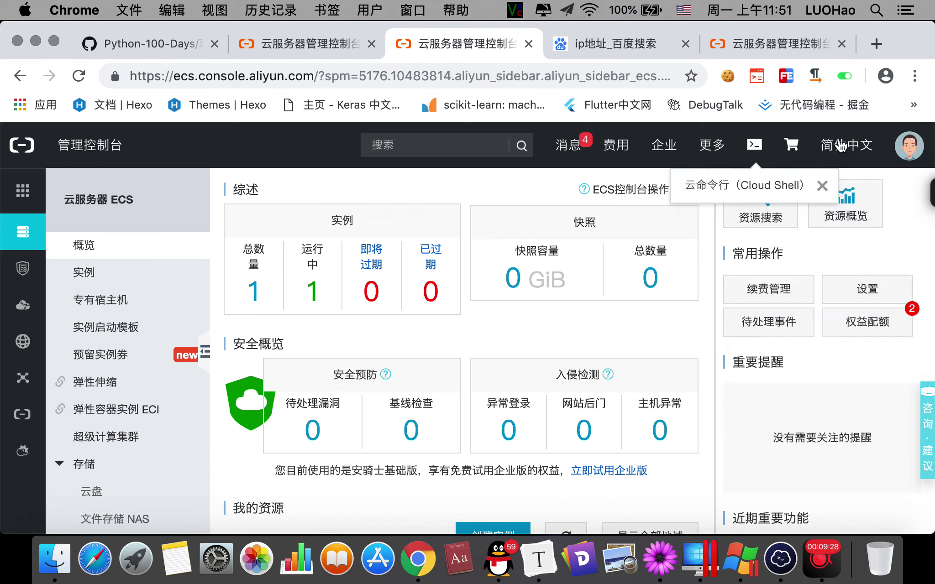
{"action": "mouse_move", "coordinate": [908, 146]}
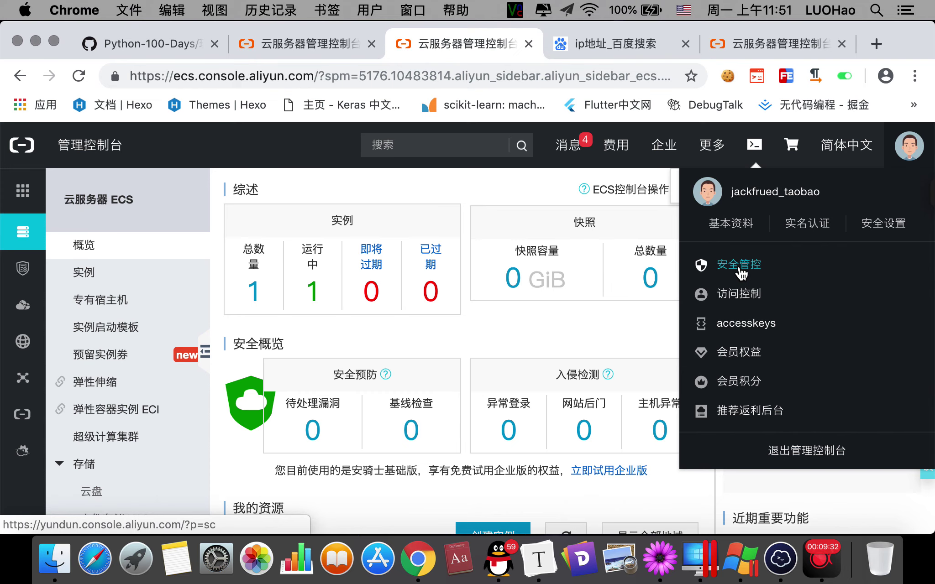
{"action": "left_click", "coordinate": [776, 43]}
{"action": "left_click", "coordinate": [205, 265]}
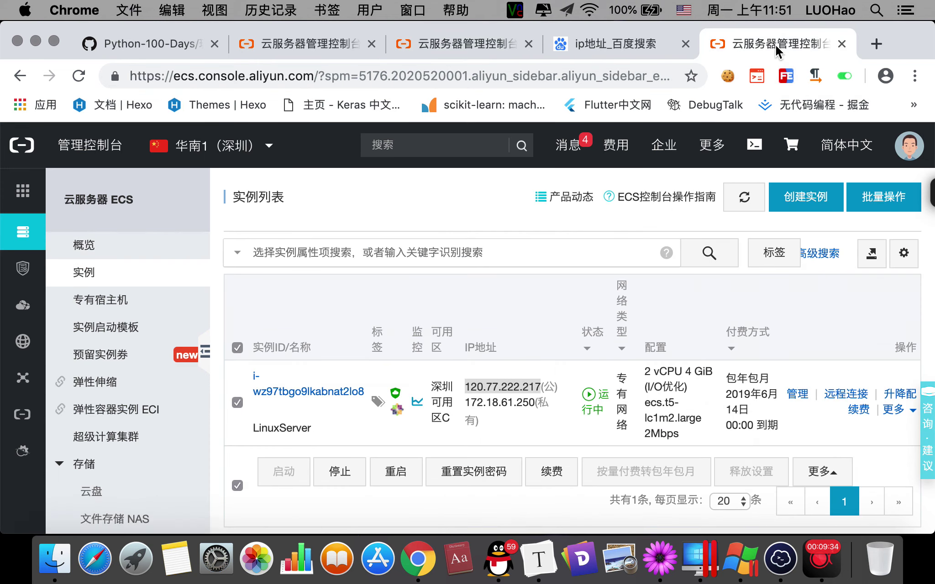
{"action": "scroll", "coordinate": [203, 251], "scroll_direction": "down", "scroll_amount": 3}
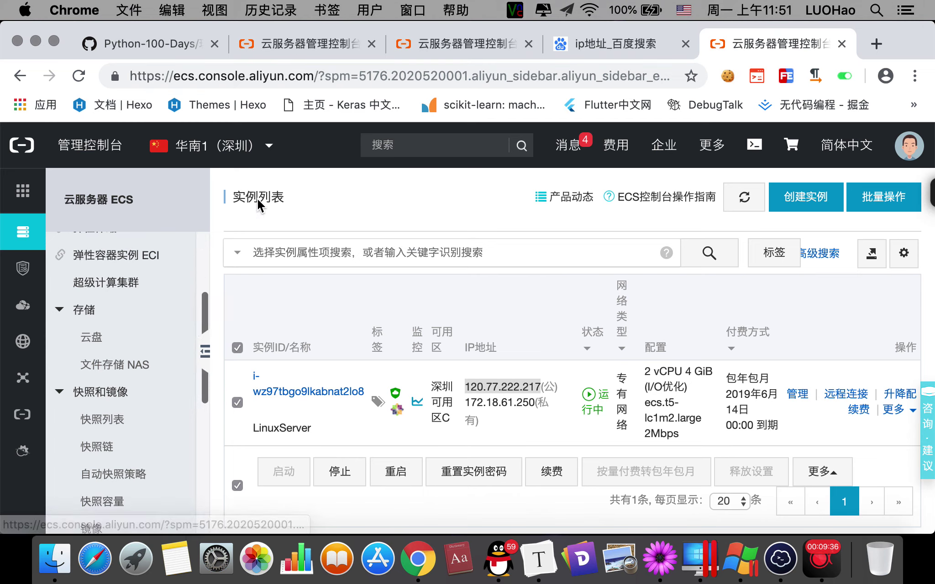
{"action": "mouse_move", "coordinate": [910, 153]}
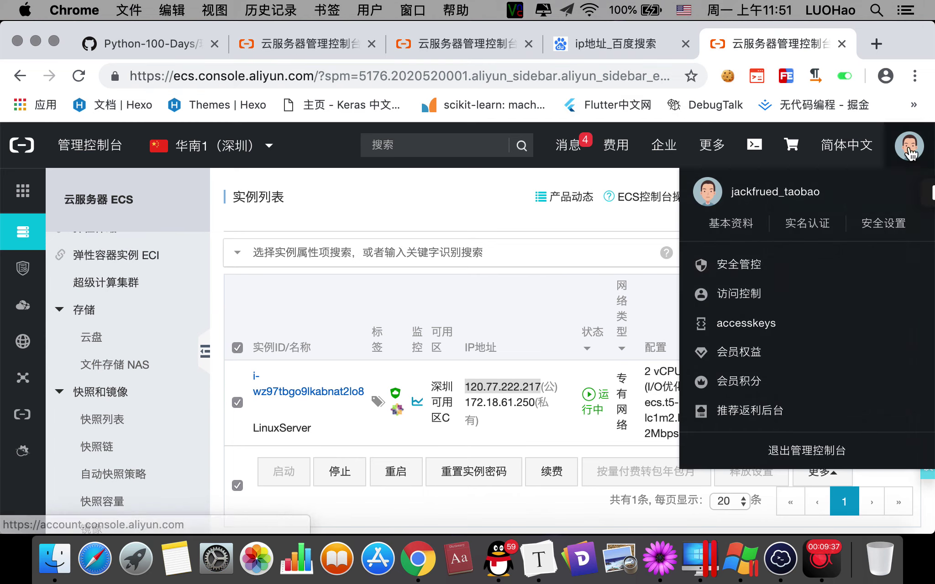
{"action": "left_click", "coordinate": [743, 264]}
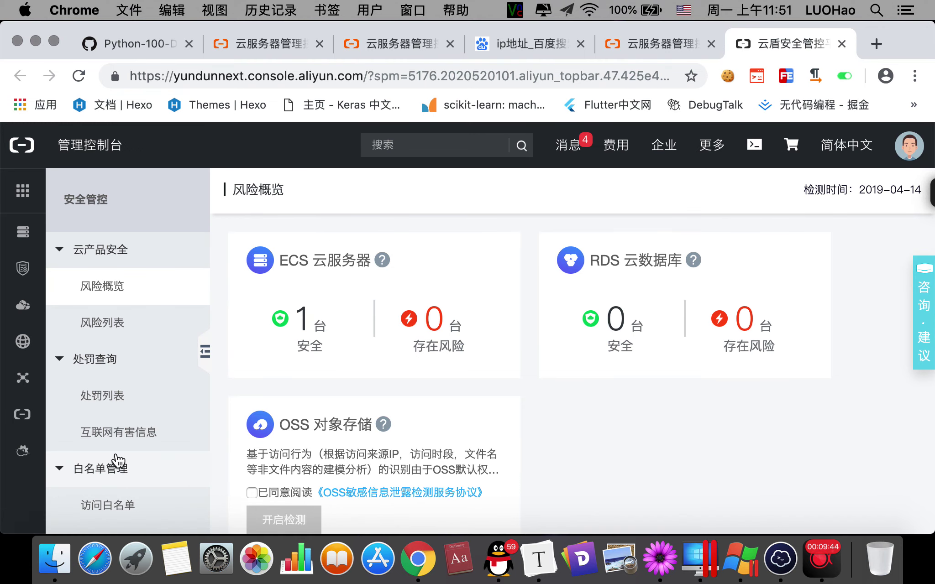
Open the 访问白名单 page and select the listed IP 222.209.11.2.
{"action": "left_click", "coordinate": [115, 508]}
{"action": "scroll", "coordinate": [477, 269], "scroll_direction": "down", "scroll_amount": 3}
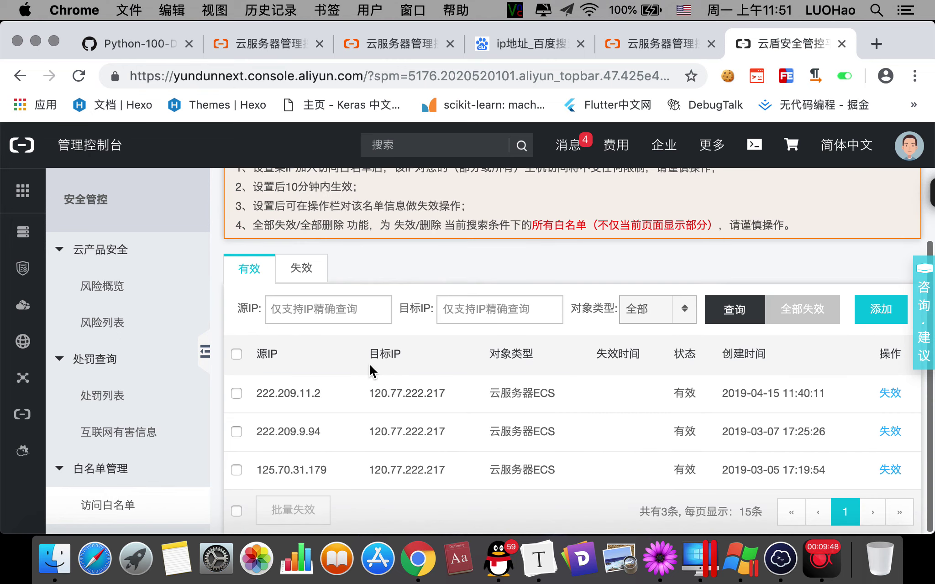
{"action": "left_click_drag", "start_coordinate": [257, 395], "coordinate": [323, 391]}
{"action": "key", "text": "super+c"}
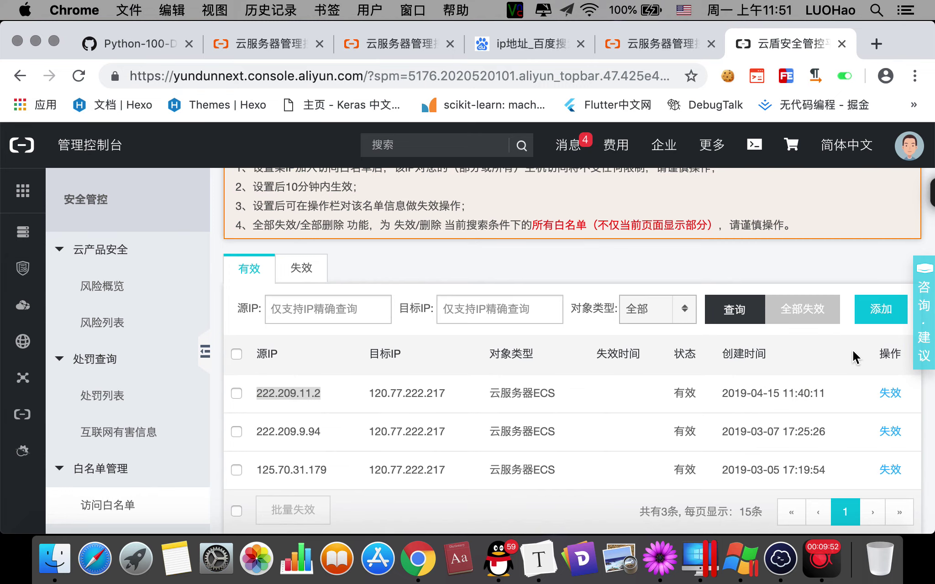
Add a whitelist entry targeting the ECS server with pasted source IP 222.209.11.2, then confirm.
{"action": "left_click", "coordinate": [885, 308]}
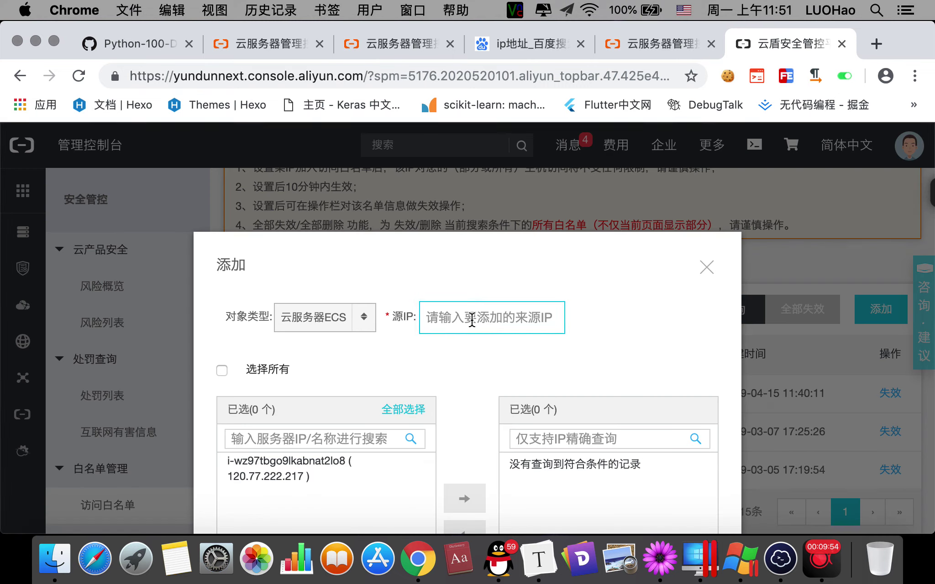
{"action": "left_click", "coordinate": [472, 319]}
{"action": "left_click", "coordinate": [297, 472]}
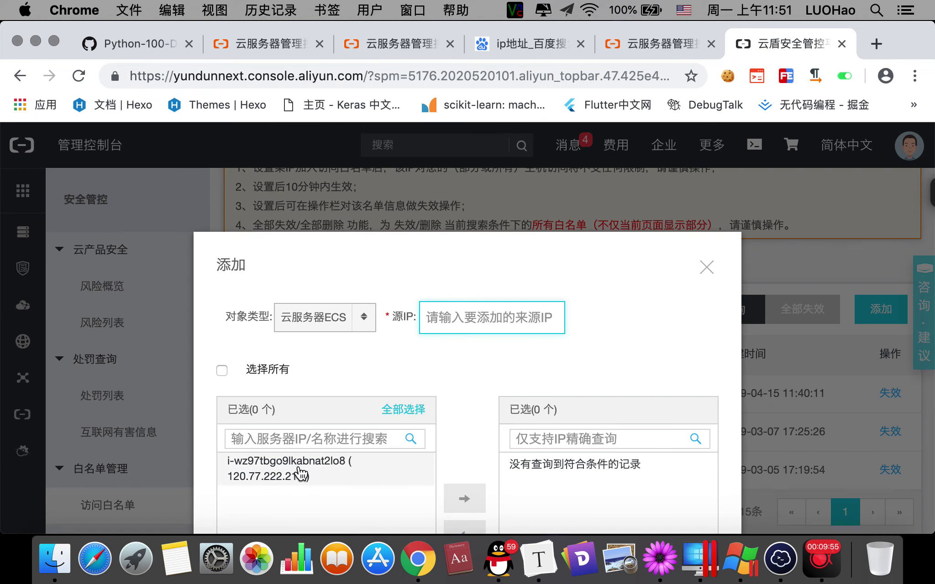
{"action": "left_click", "coordinate": [464, 498]}
{"action": "left_click", "coordinate": [475, 319]}
{"action": "key", "text": "super+v"}
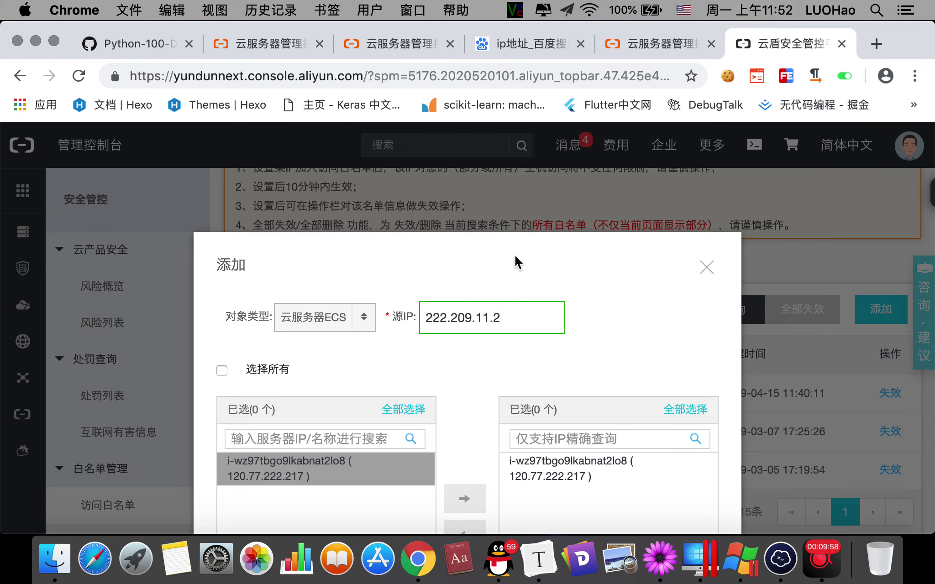
{"action": "scroll", "coordinate": [506, 243], "scroll_direction": "down", "scroll_amount": 3}
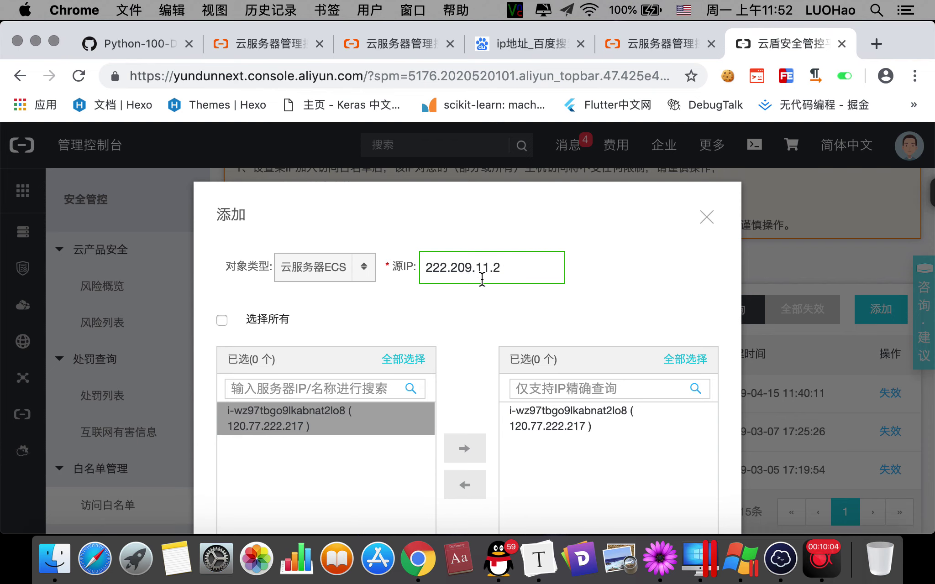
{"action": "scroll", "coordinate": [568, 368], "scroll_direction": "down", "scroll_amount": 3}
{"action": "scroll", "coordinate": [611, 379], "scroll_direction": "down", "scroll_amount": 3}
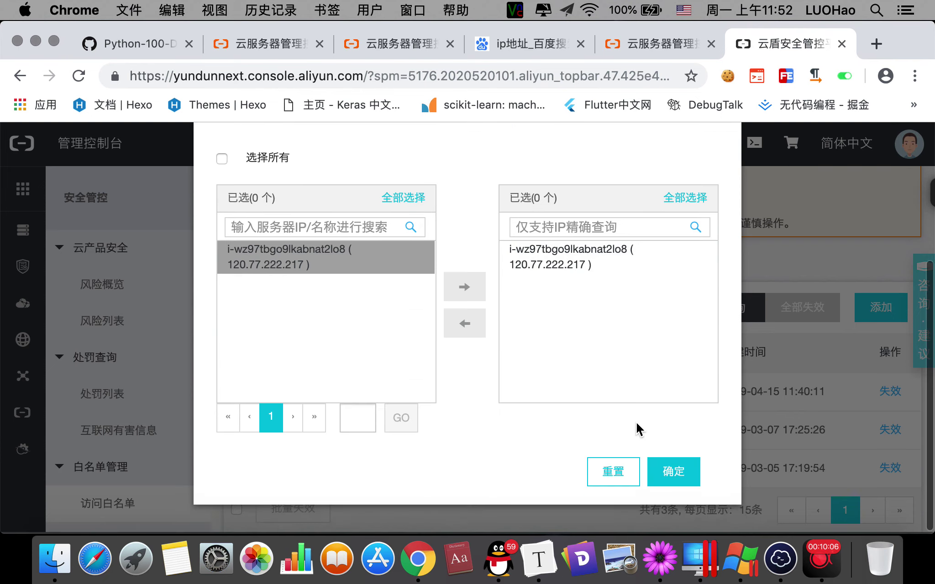
{"action": "left_click", "coordinate": [677, 483]}
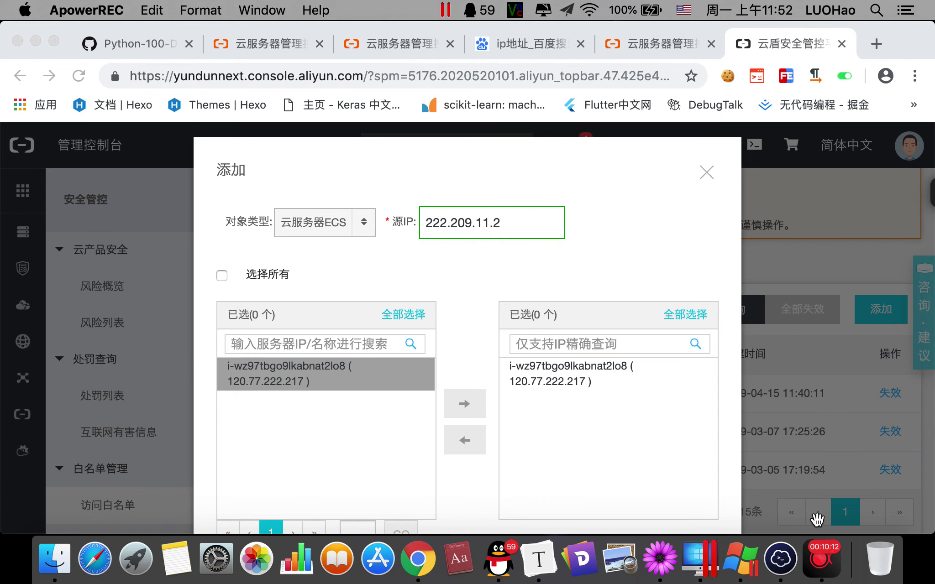
Check the Termius terminal, then in Chrome select the entered source IP 222.209.11.2.
{"action": "left_click", "coordinate": [781, 559]}
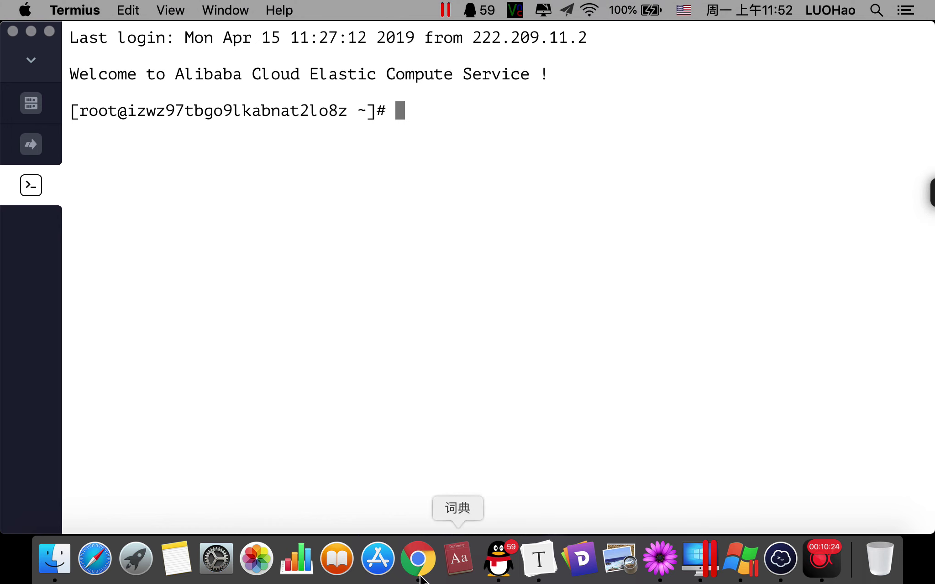
{"action": "left_click", "coordinate": [418, 558]}
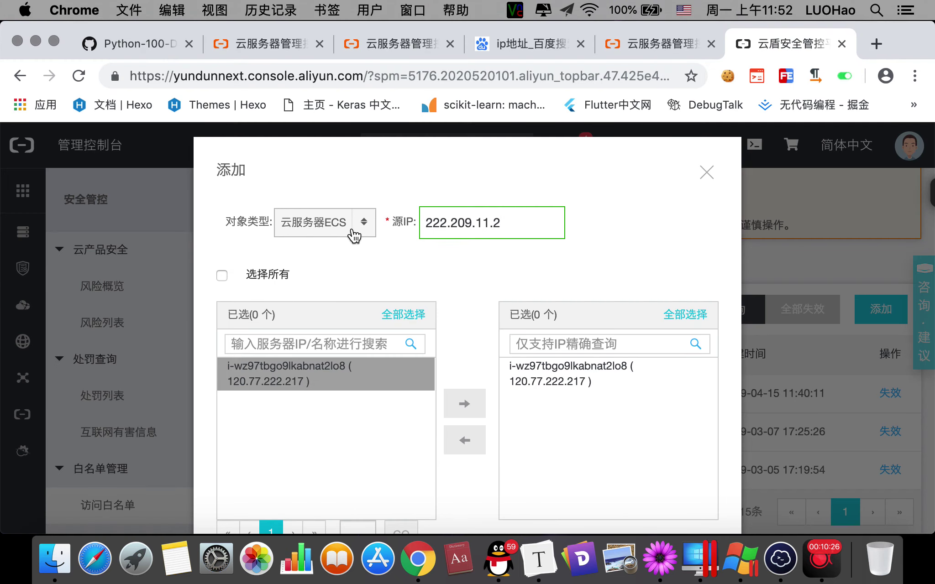
{"action": "left_click_drag", "start_coordinate": [515, 223], "coordinate": [399, 223]}
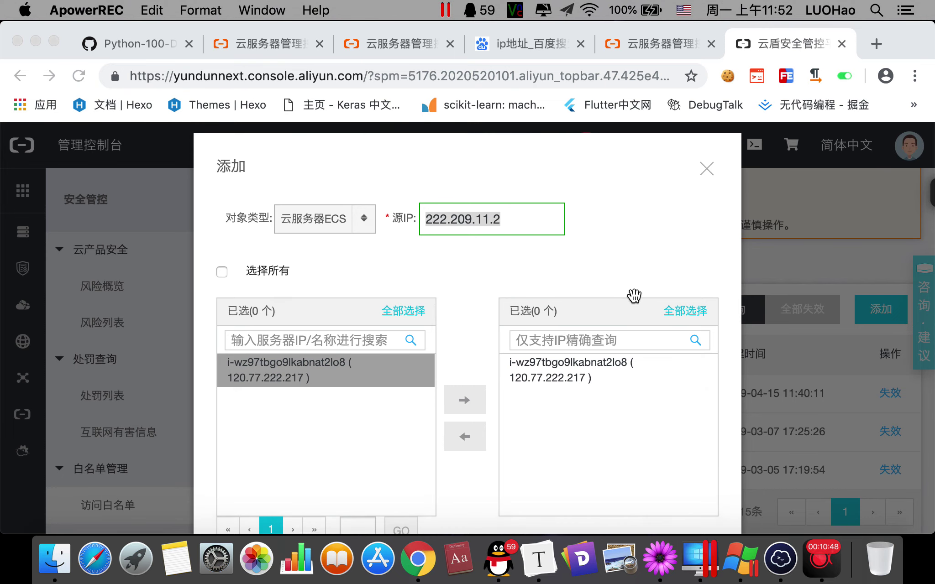
Close the 云盾安全管控 tab and the ECS console tab.
{"action": "scroll", "coordinate": [632, 294], "scroll_direction": "down", "scroll_amount": 5}
{"action": "scroll", "coordinate": [714, 280], "scroll_direction": "up", "scroll_amount": 5}
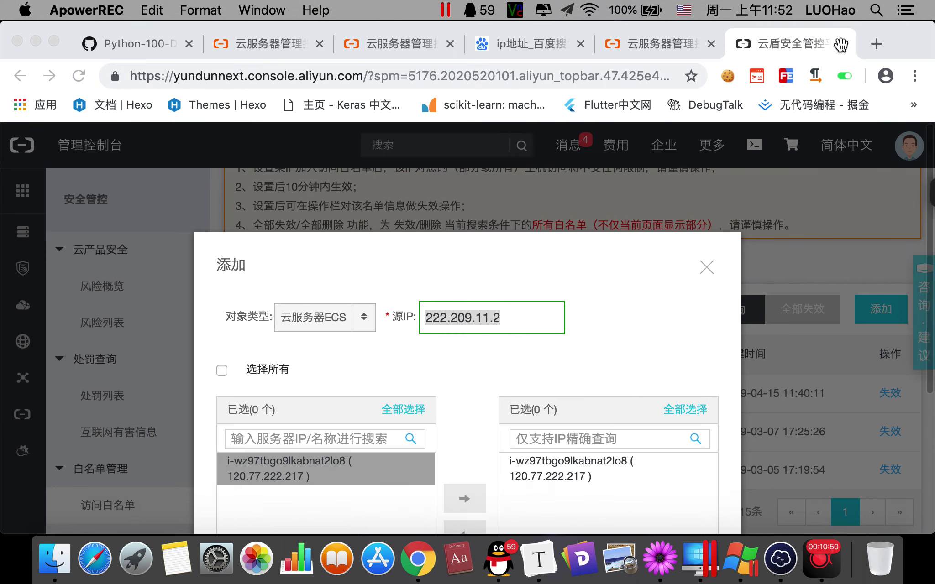
{"action": "left_click", "coordinate": [842, 43]}
{"action": "left_click", "coordinate": [841, 44]}
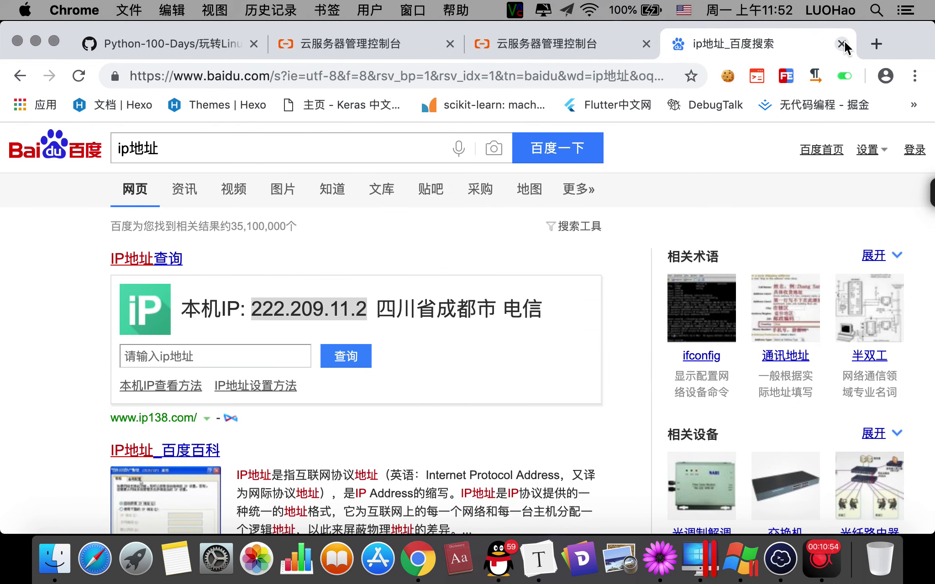
Close the Baidu IP search tab and minimise Chrome to show the Termius root shell.
{"action": "left_click", "coordinate": [845, 42]}
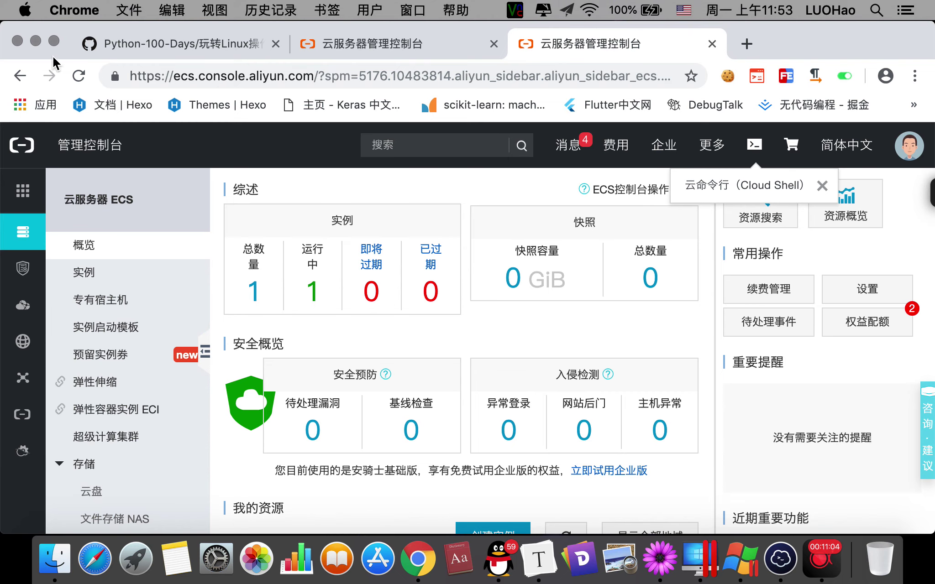
{"action": "left_click", "coordinate": [35, 41]}
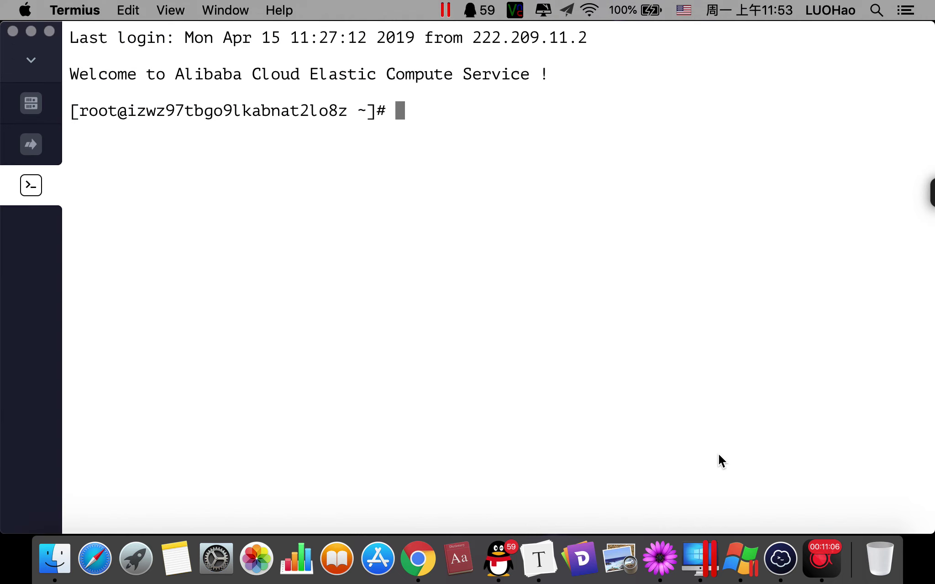